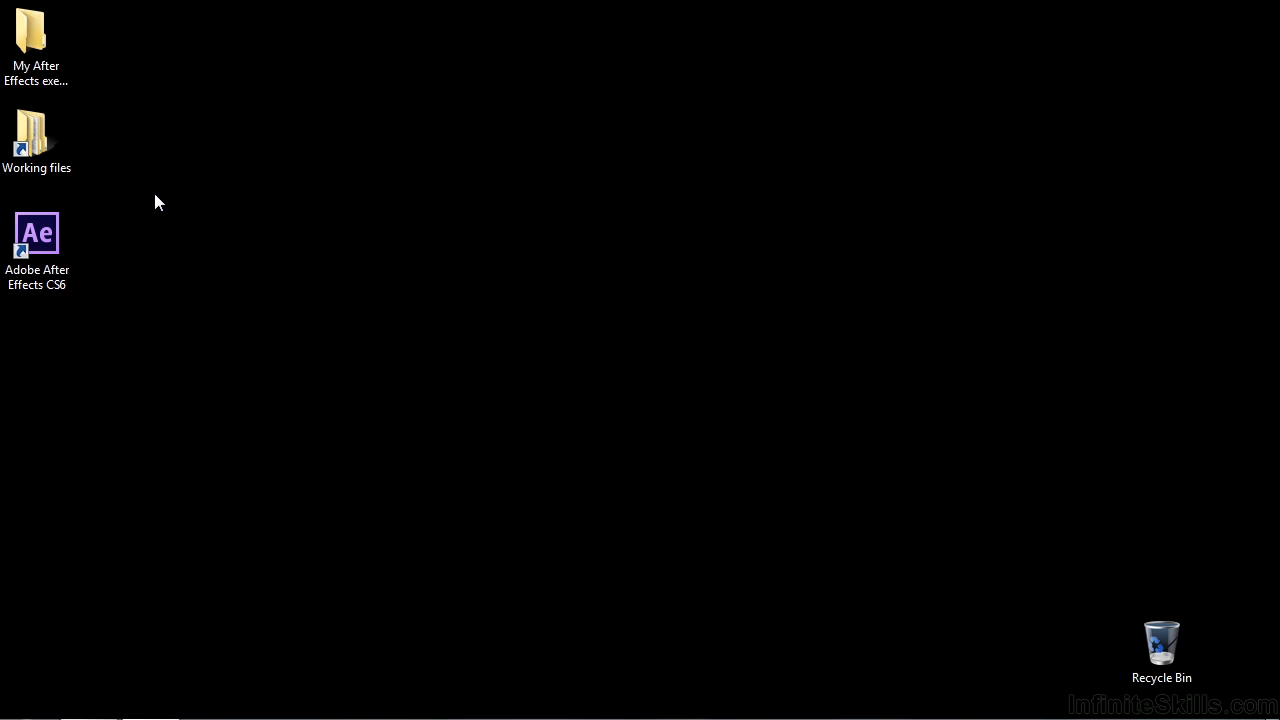
# - Open the project 1802-animation-selection.aep from the After Effects projects folder inside Working files
pyautogui.doubleClick(57, 155)
pyautogui.doubleClick(594, 153)
pyautogui.scroll(-12, 704, 546)
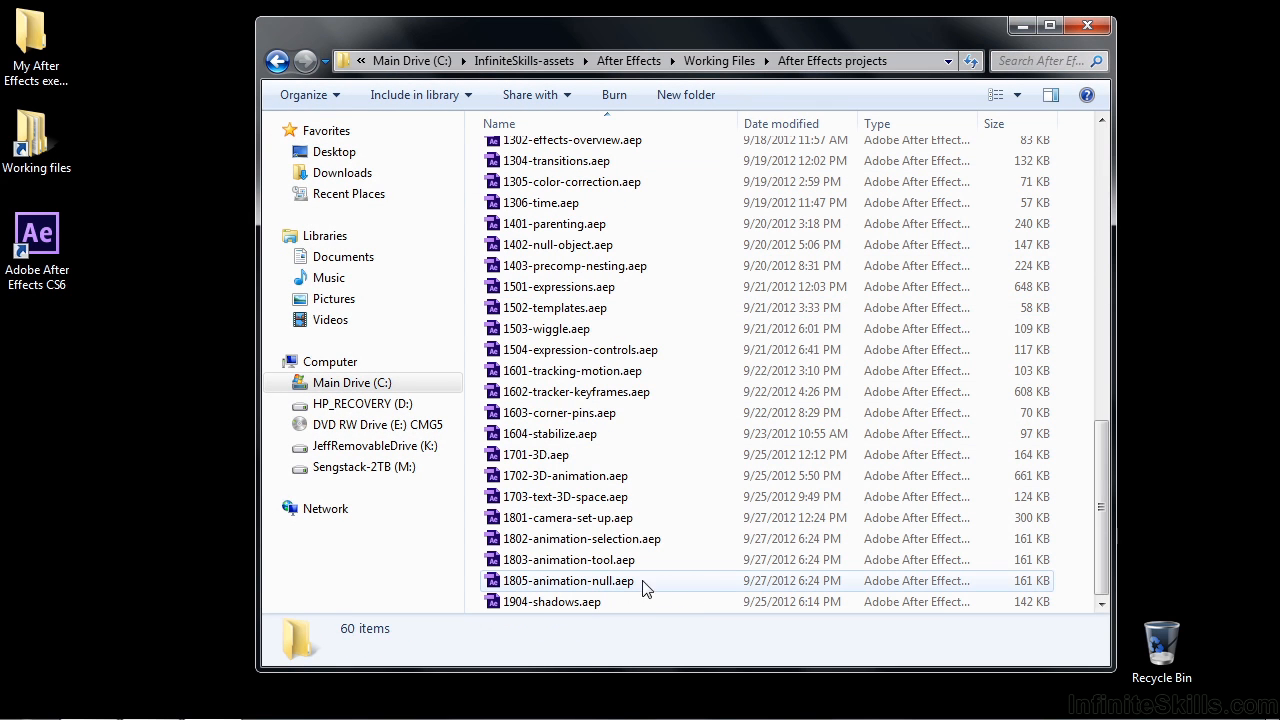
pyautogui.click(555, 540)
pyautogui.doubleClick(555, 540)
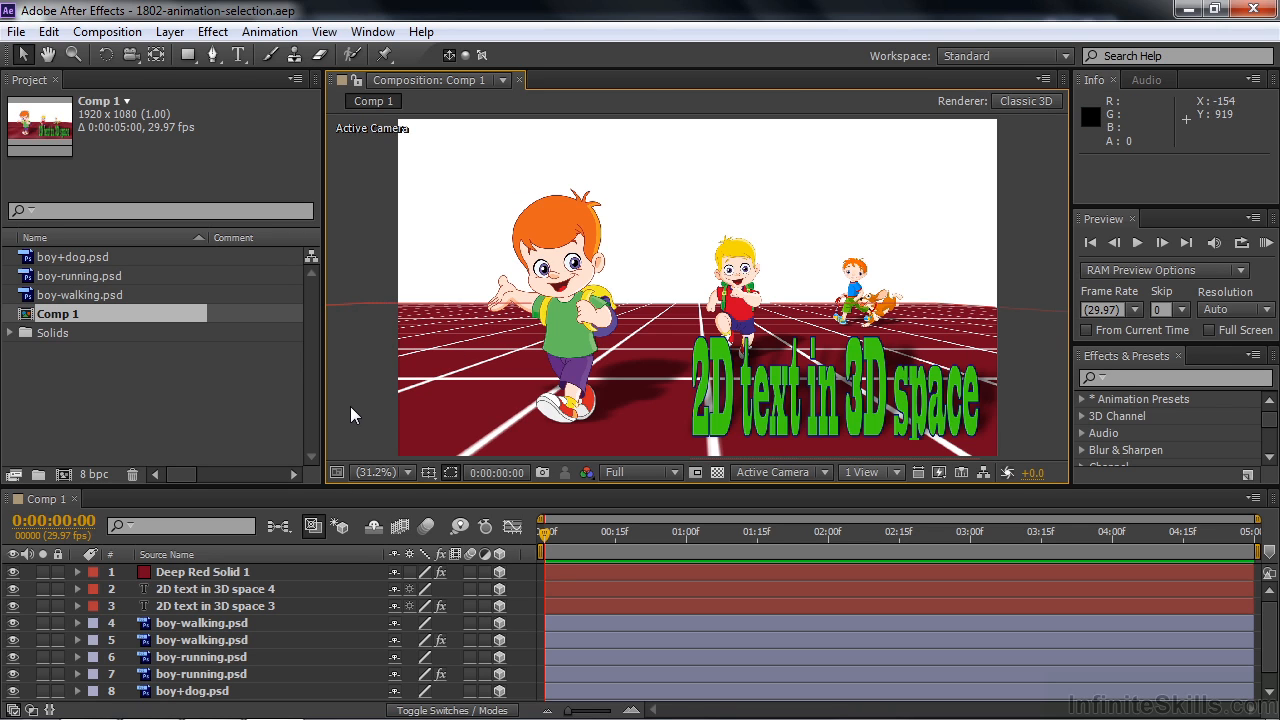
pyautogui.click(170, 31)
pyautogui.moveTo(190, 60)
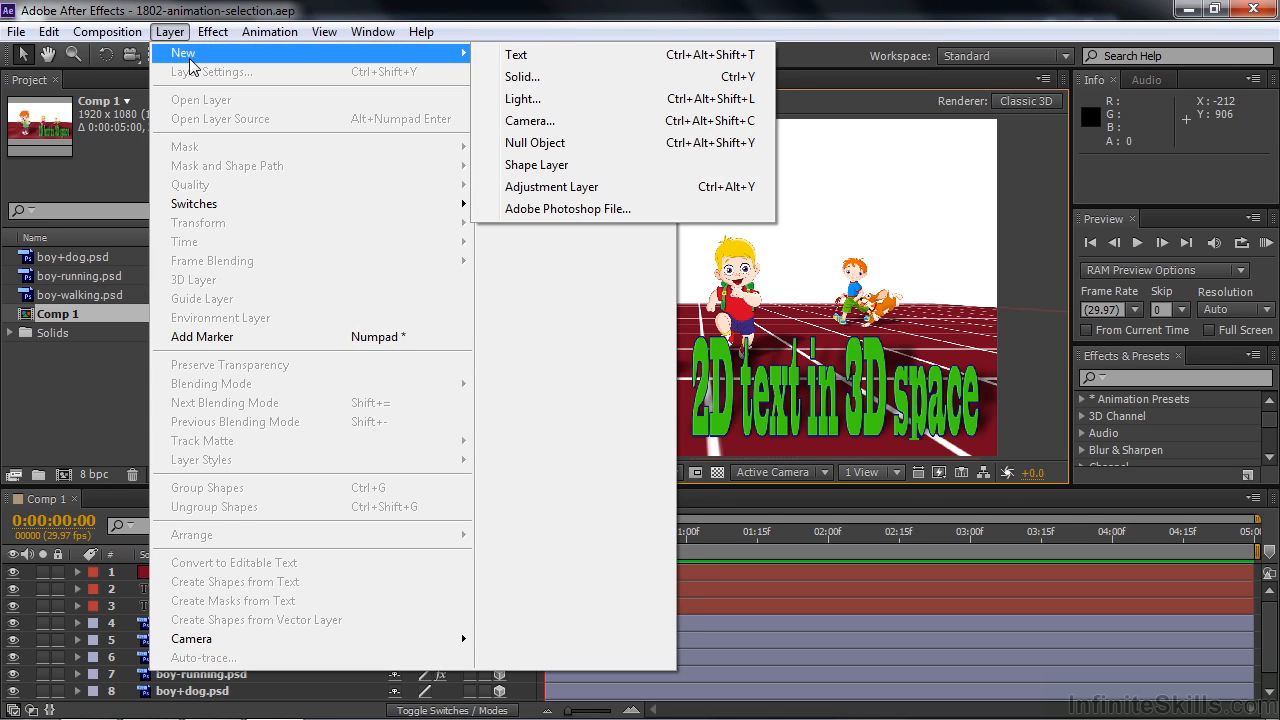
pyautogui.press('Escape')
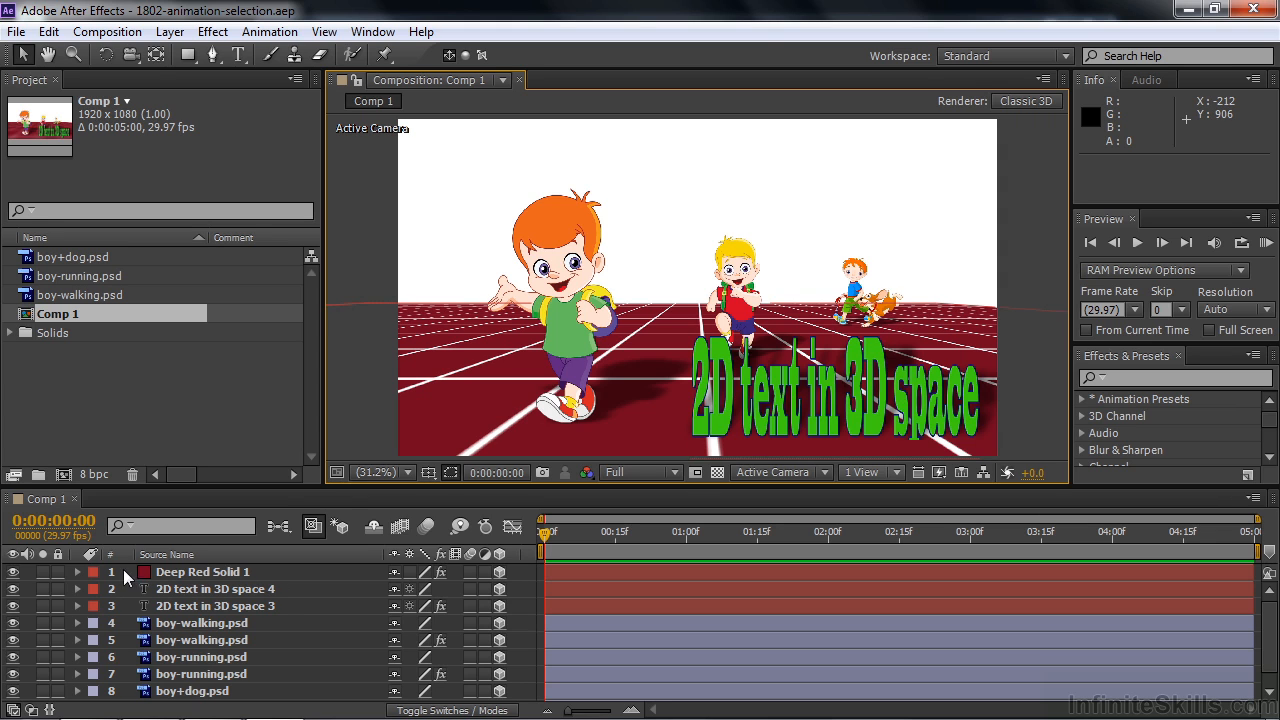
# - Add a two-node camera layer with the 50mm preset to Comp 1
pyautogui.rightClick(30, 576)
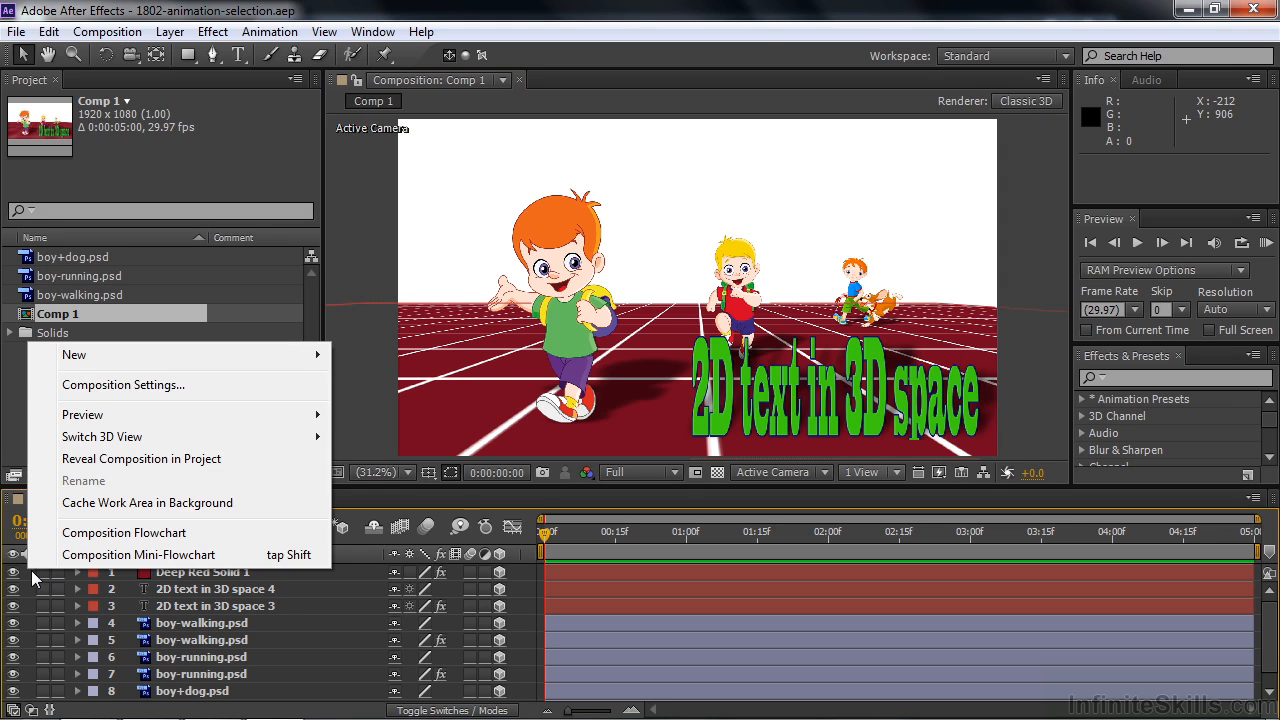
pyautogui.moveTo(95, 358)
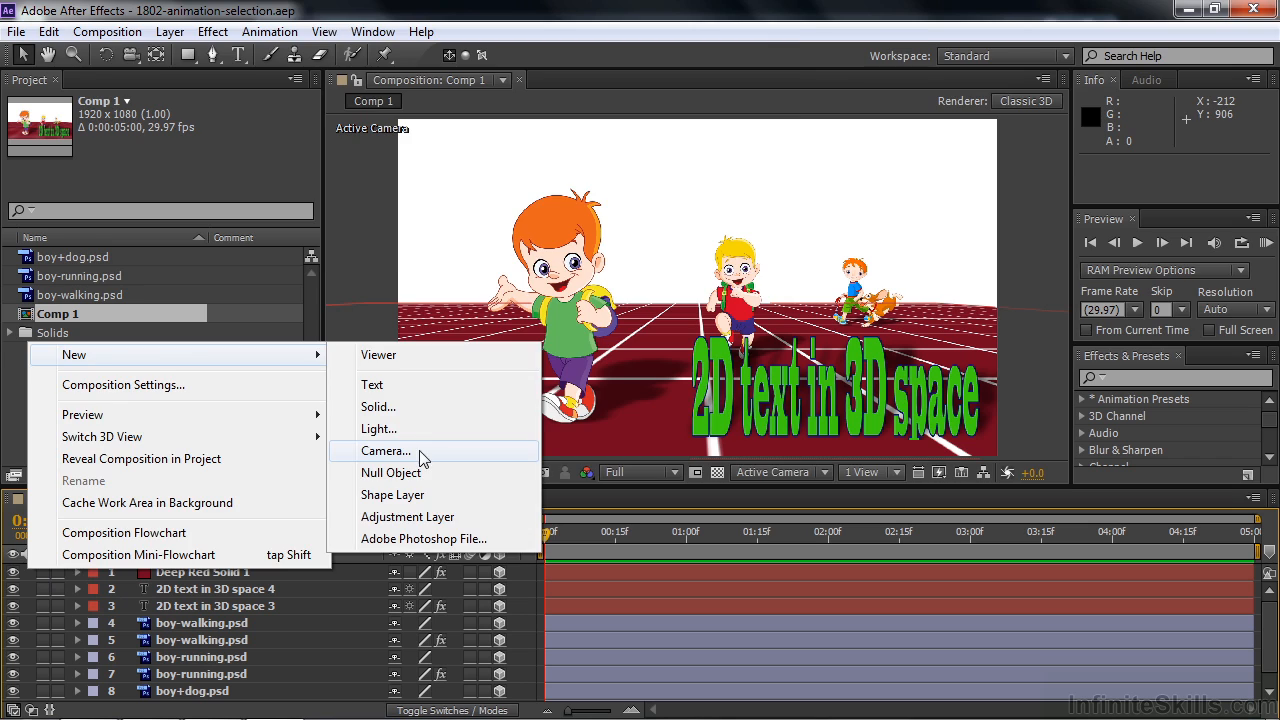
pyautogui.click(420, 449)
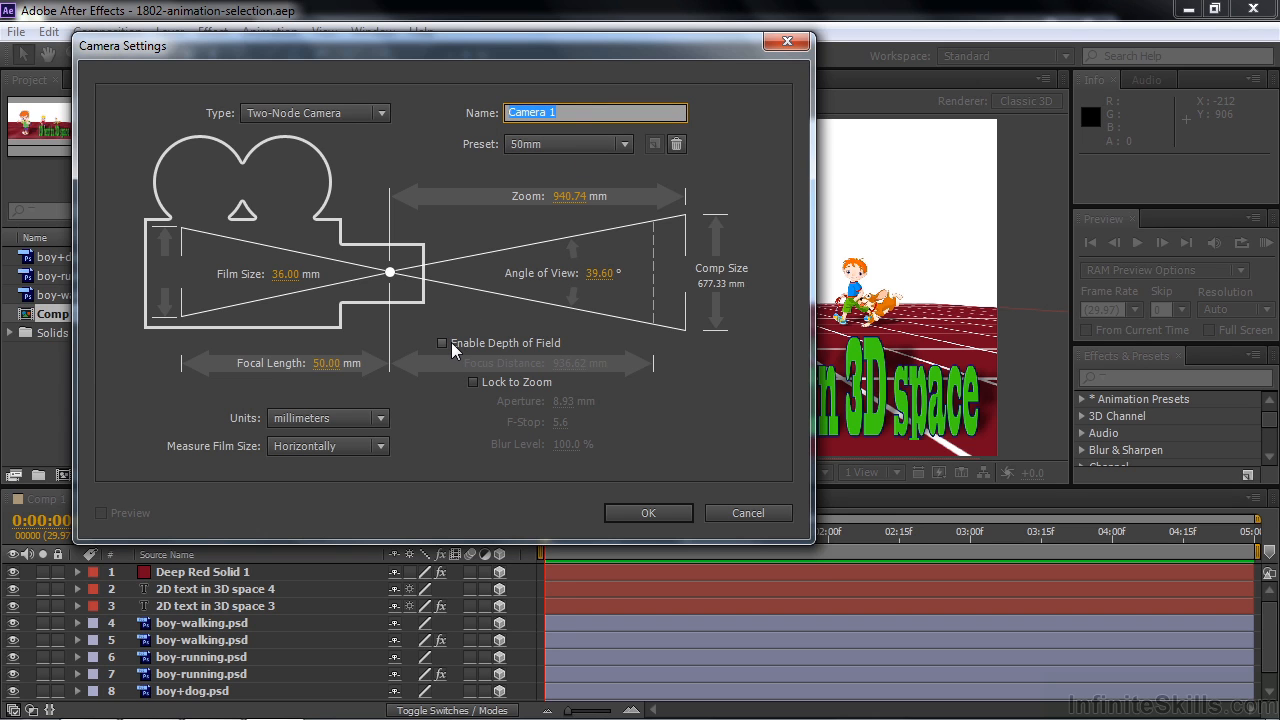
pyautogui.click(661, 511)
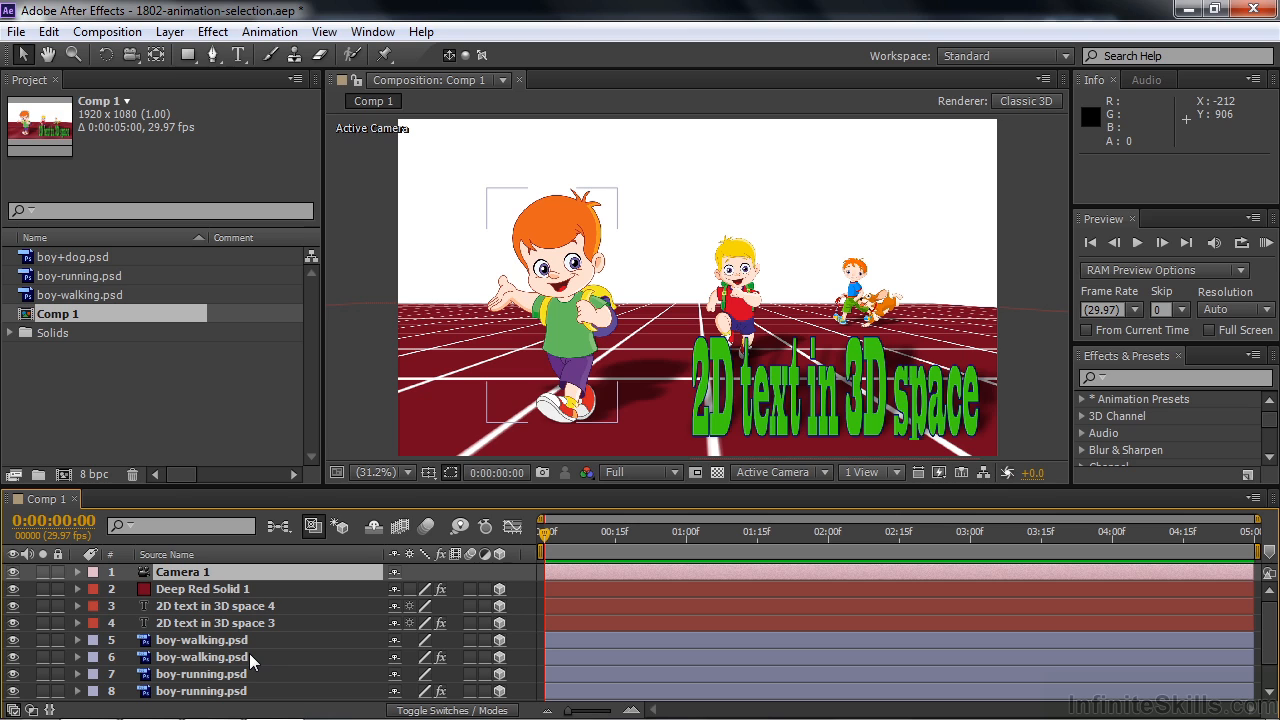
# - Separate the camera's Position into X, Y and Z dimensions and reveal its Point of Interest as well
pyautogui.click(152, 574)
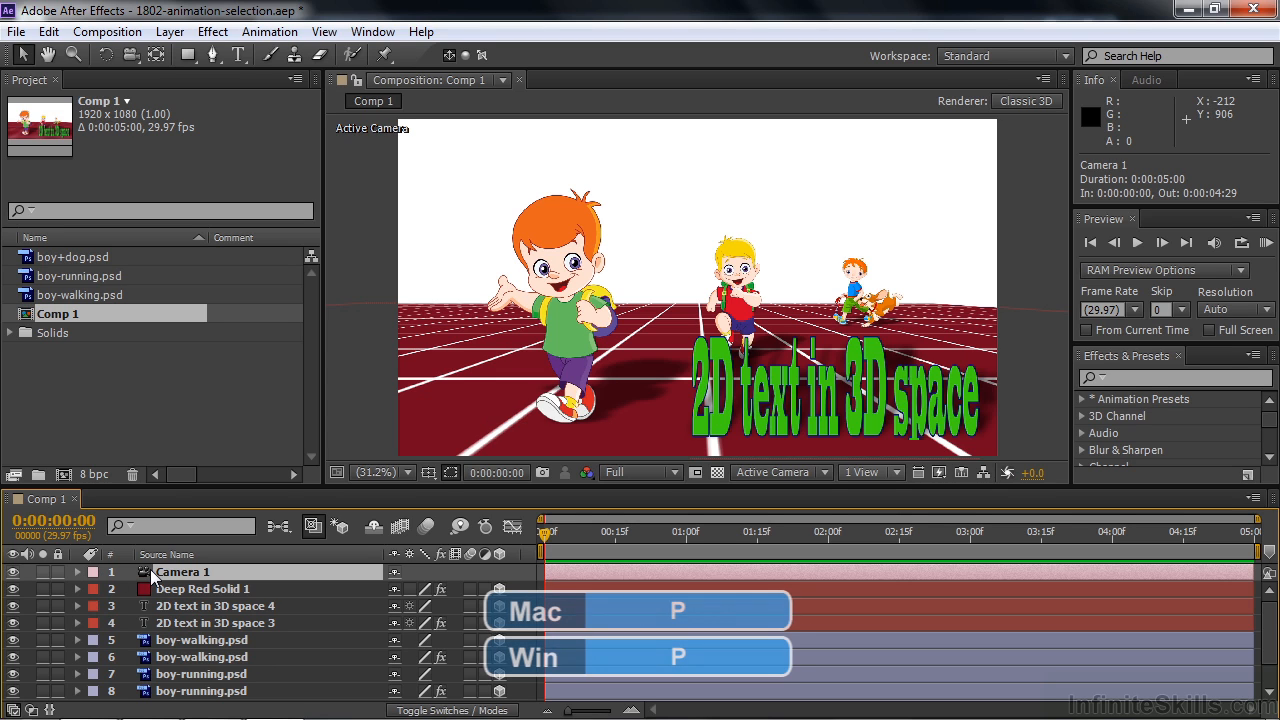
pyautogui.press('p')
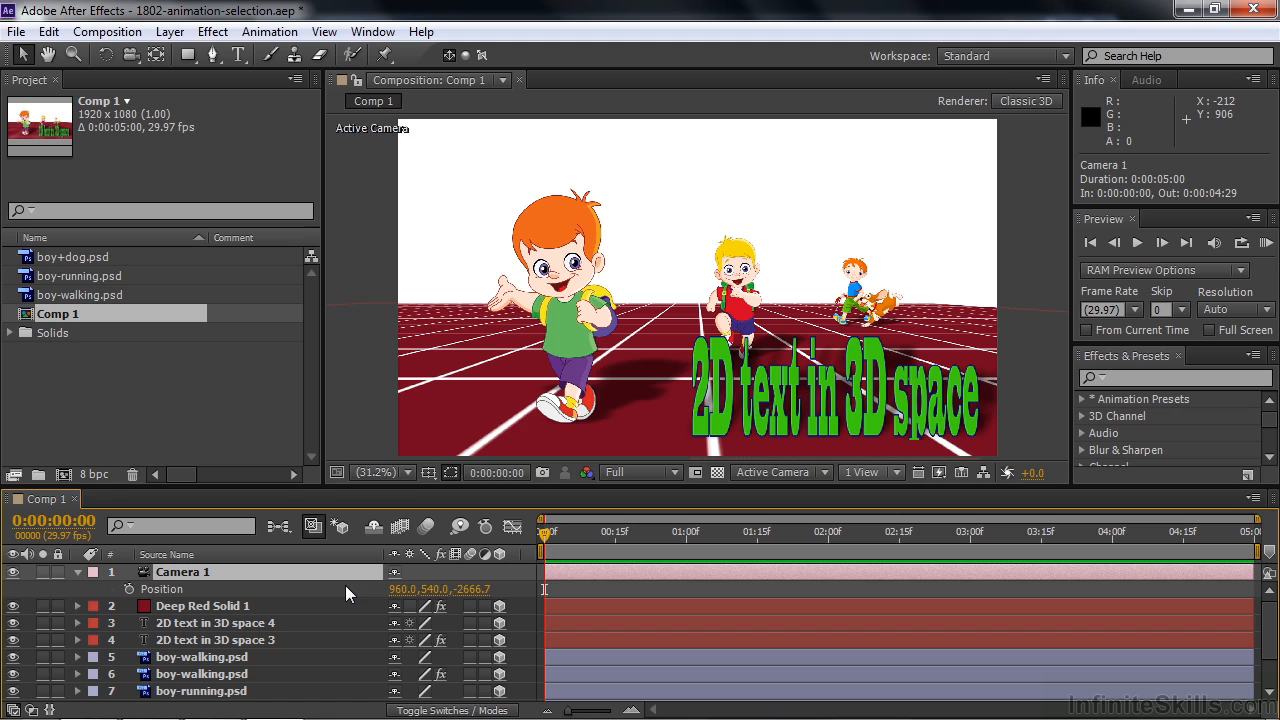
pyautogui.rightClick(141, 588)
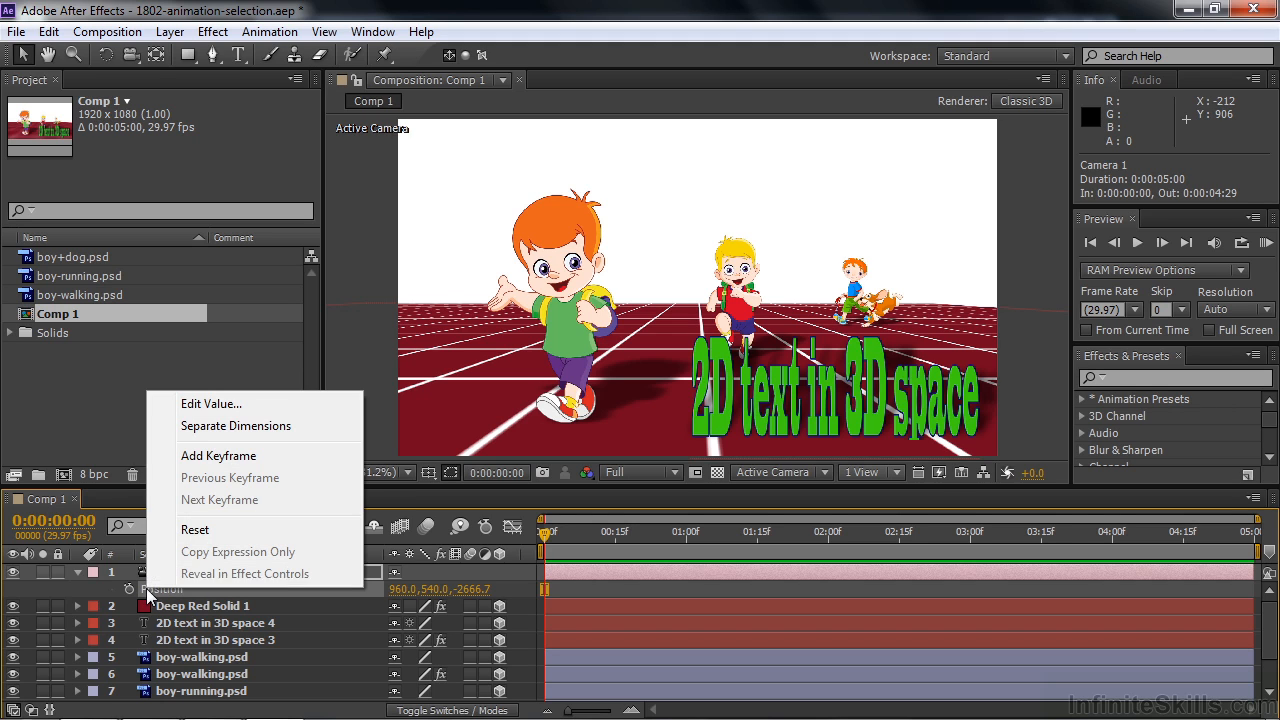
pyautogui.click(226, 428)
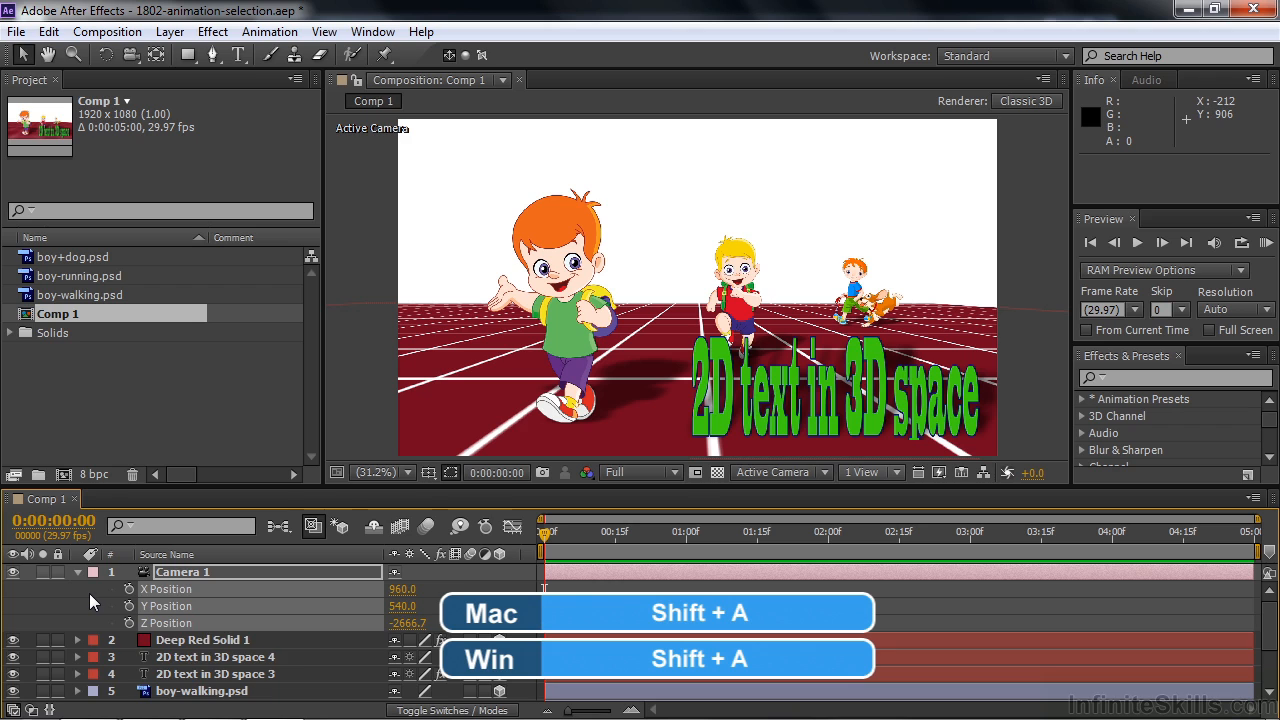
pyautogui.hotkey('shift', 'a')
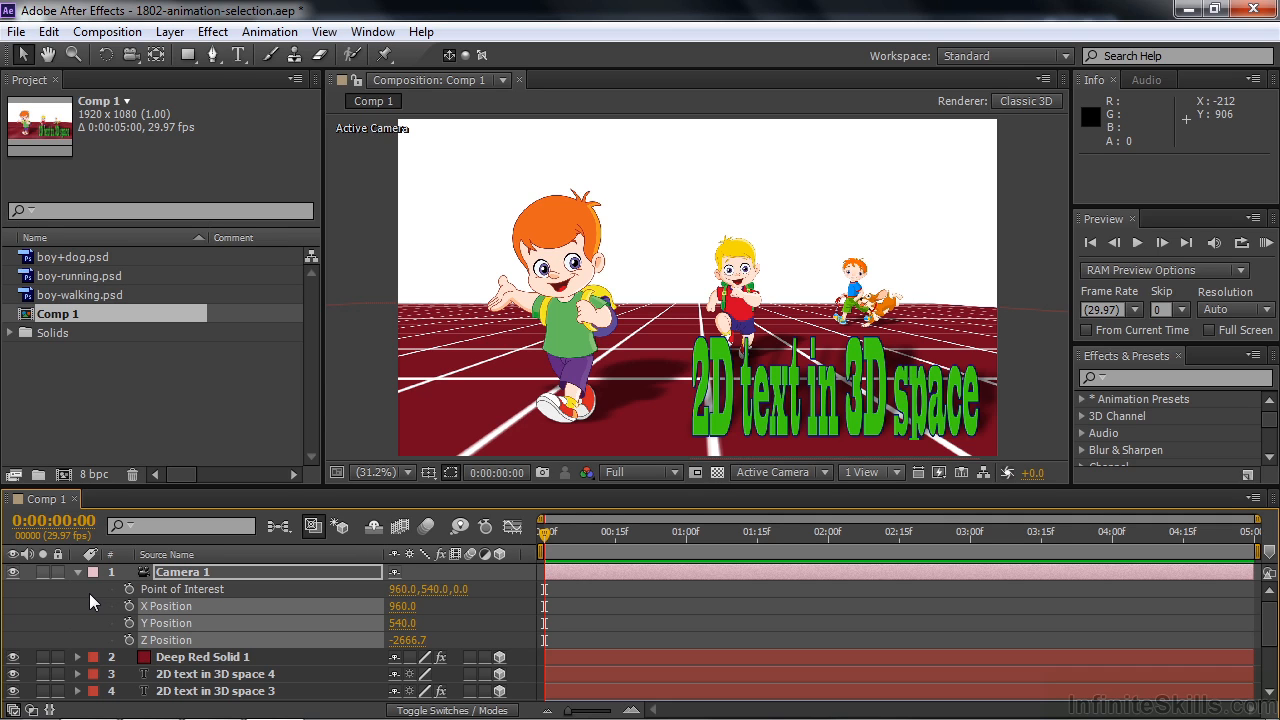
# - Turn on keyframing for the camera's X Position and Z Position at 0:00:00:00
pyautogui.press('F2')
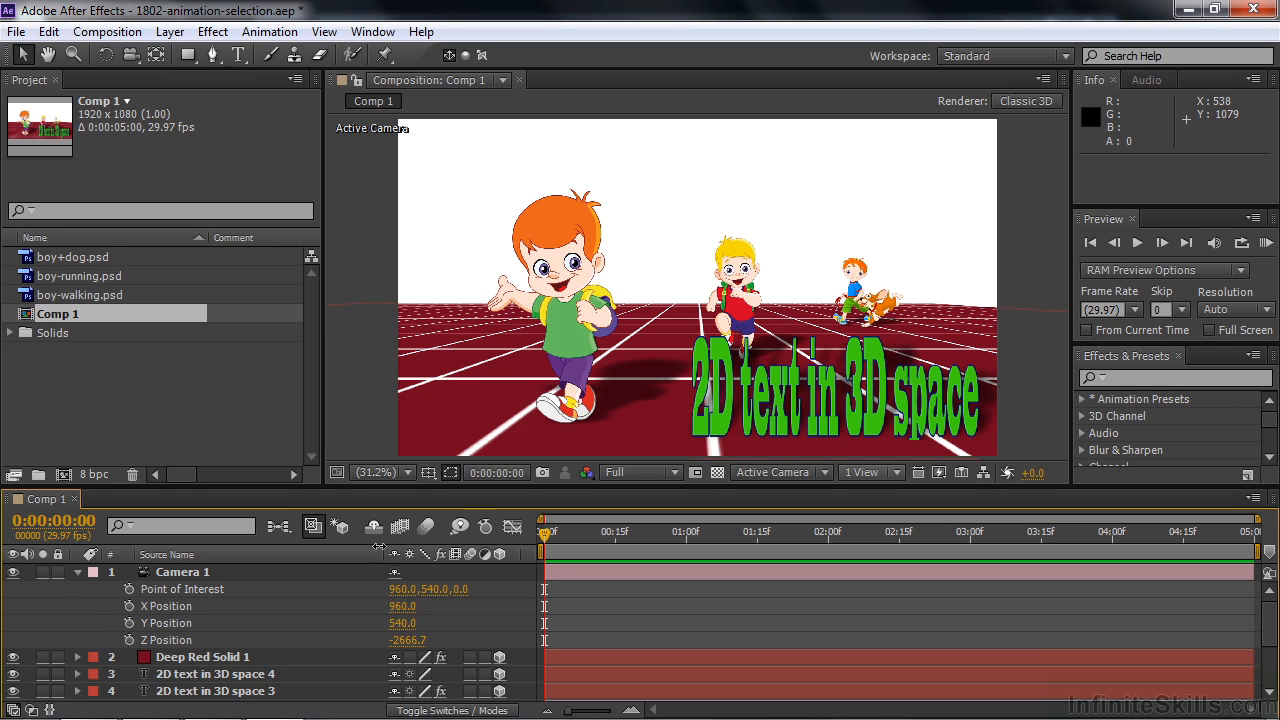
pyautogui.click(129, 605)
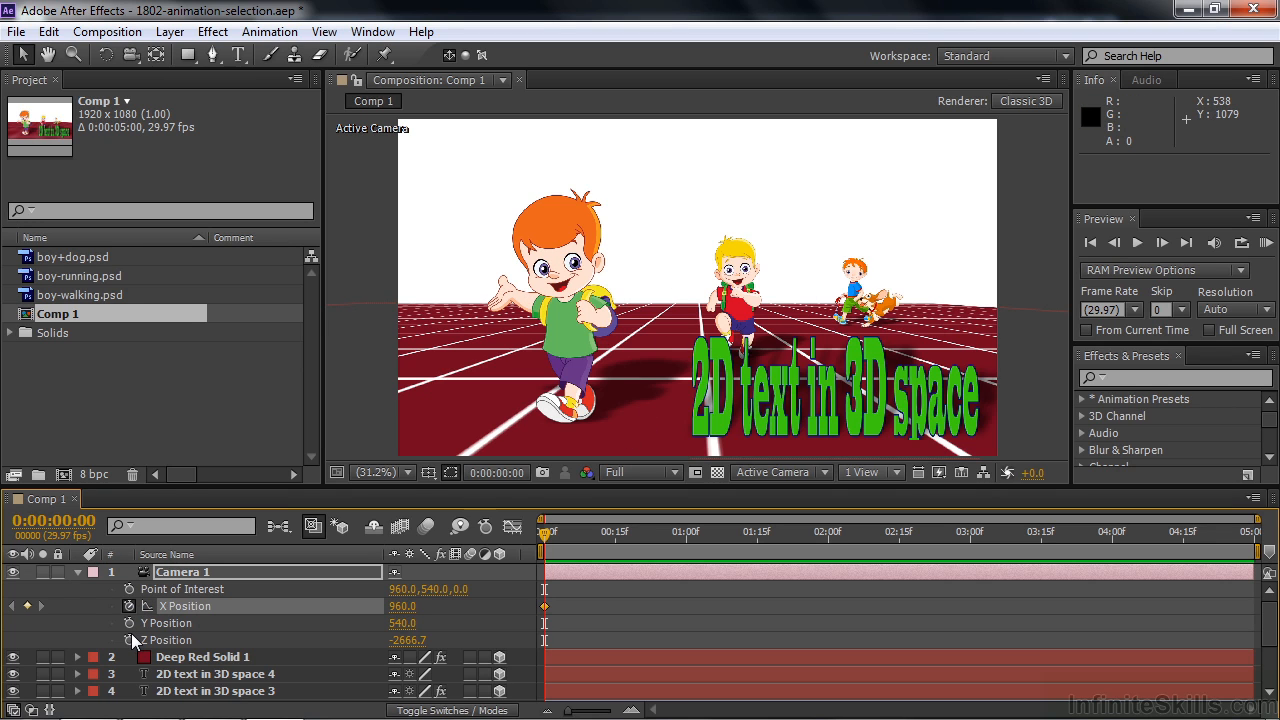
pyautogui.click(129, 639)
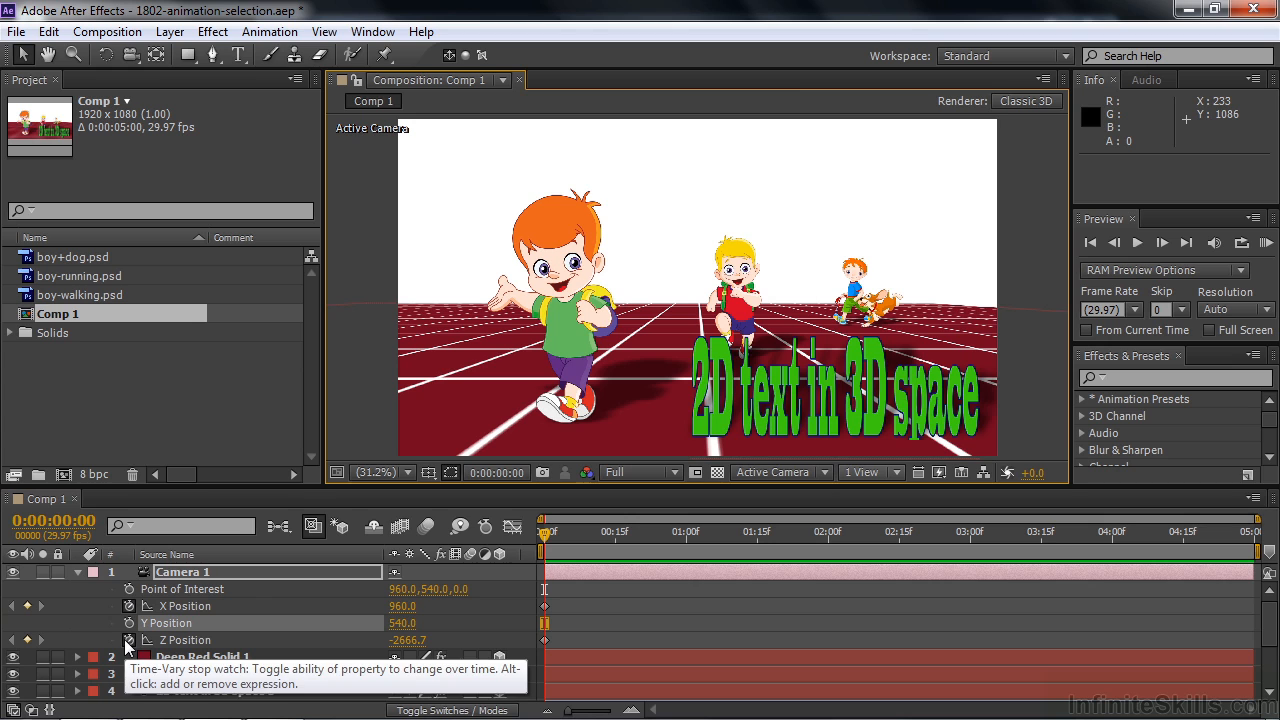
# - Switch the composition viewer to 2 Views and frame the track and characters in the Top view
pyautogui.click(893, 474)
pyautogui.click(900, 515)
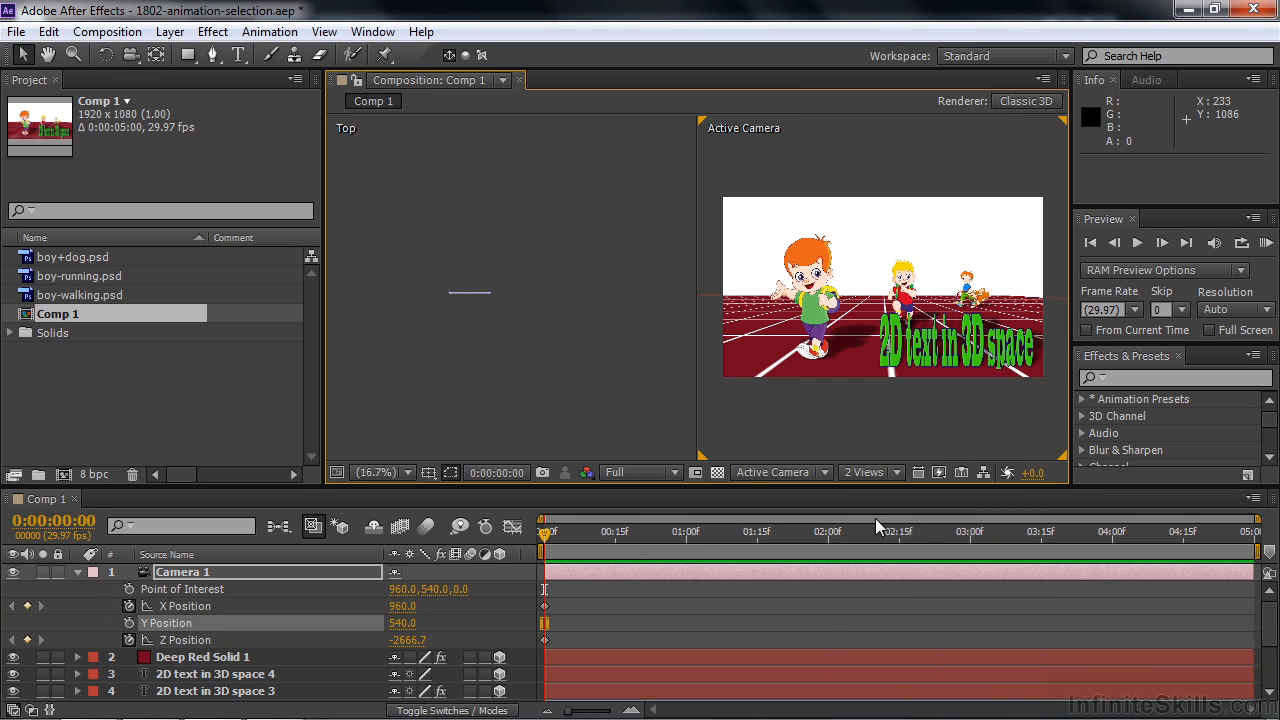
pyautogui.click(606, 415)
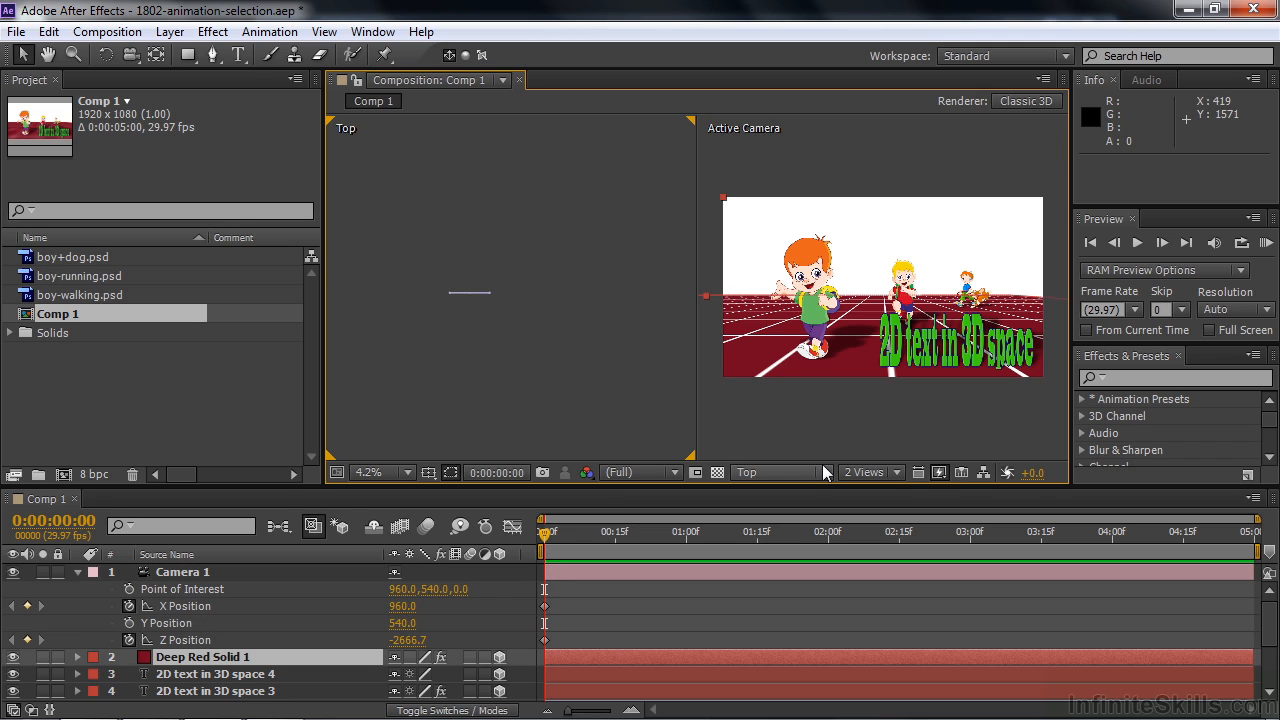
pyautogui.press('space')
pyautogui.moveTo(554, 390)
pyautogui.mouseDown()
pyautogui.moveTo(560, 246)
pyautogui.moveTo(582, 298)
pyautogui.moveTo(591, 236)
pyautogui.mouseUp()
pyautogui.moveTo(567, 363); pyautogui.dragTo(591, 327)
pyautogui.moveTo(513, 331); pyautogui.dragTo(599, 315)
# - At 0:00:00:27, move Camera 1 in the Top view to about X 1272, Z 861, in front of the running boy
pyautogui.click(182, 573)
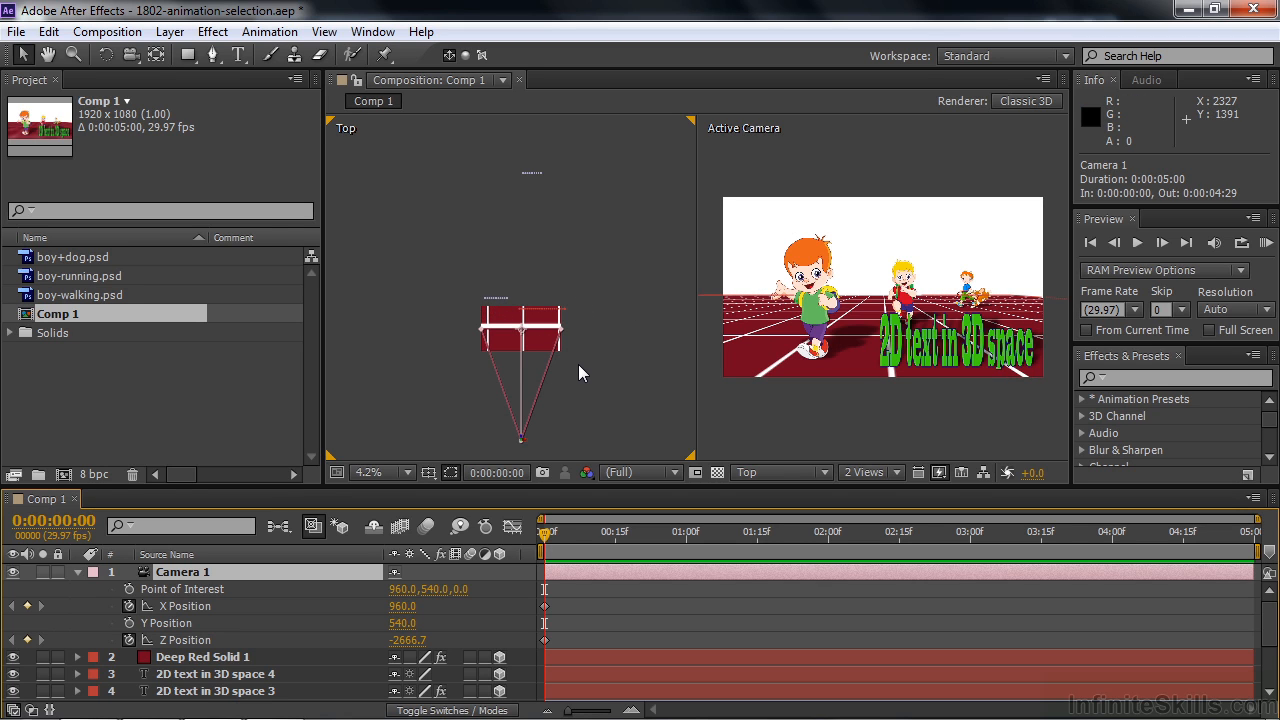
pyautogui.moveTo(548, 540); pyautogui.dragTo(673, 556)
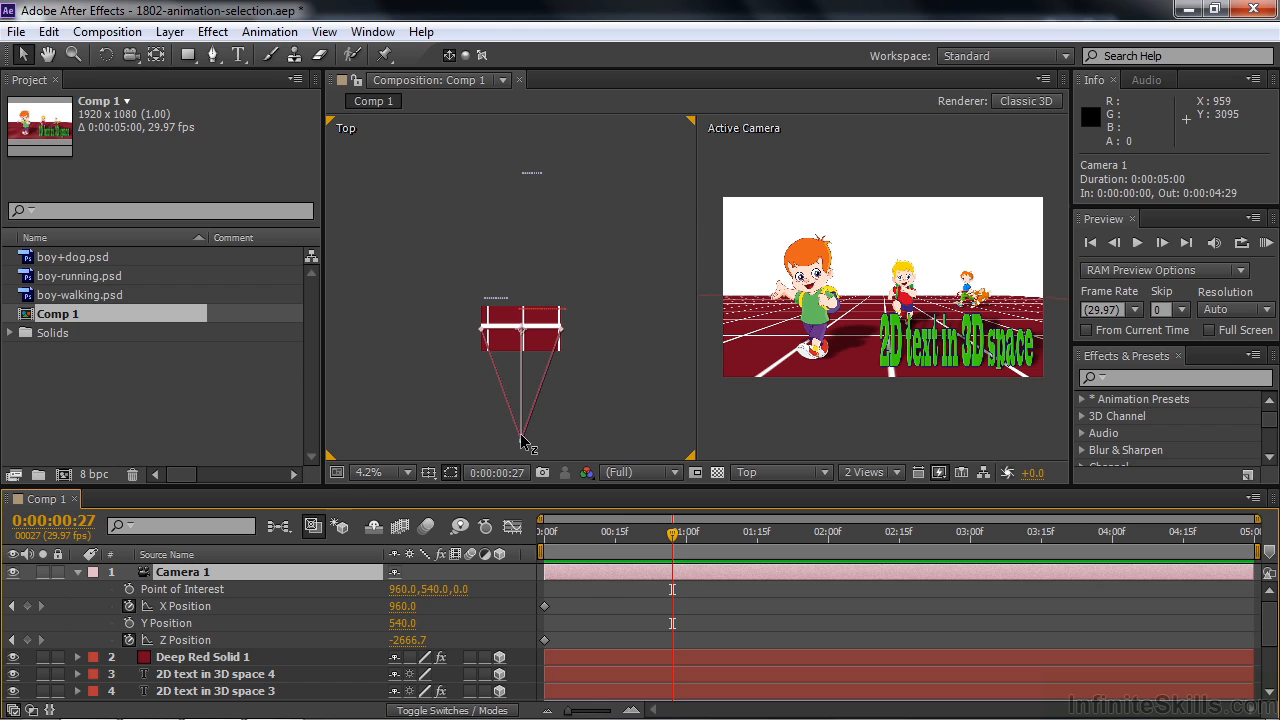
pyautogui.moveTo(521, 441); pyautogui.dragTo(520, 294)
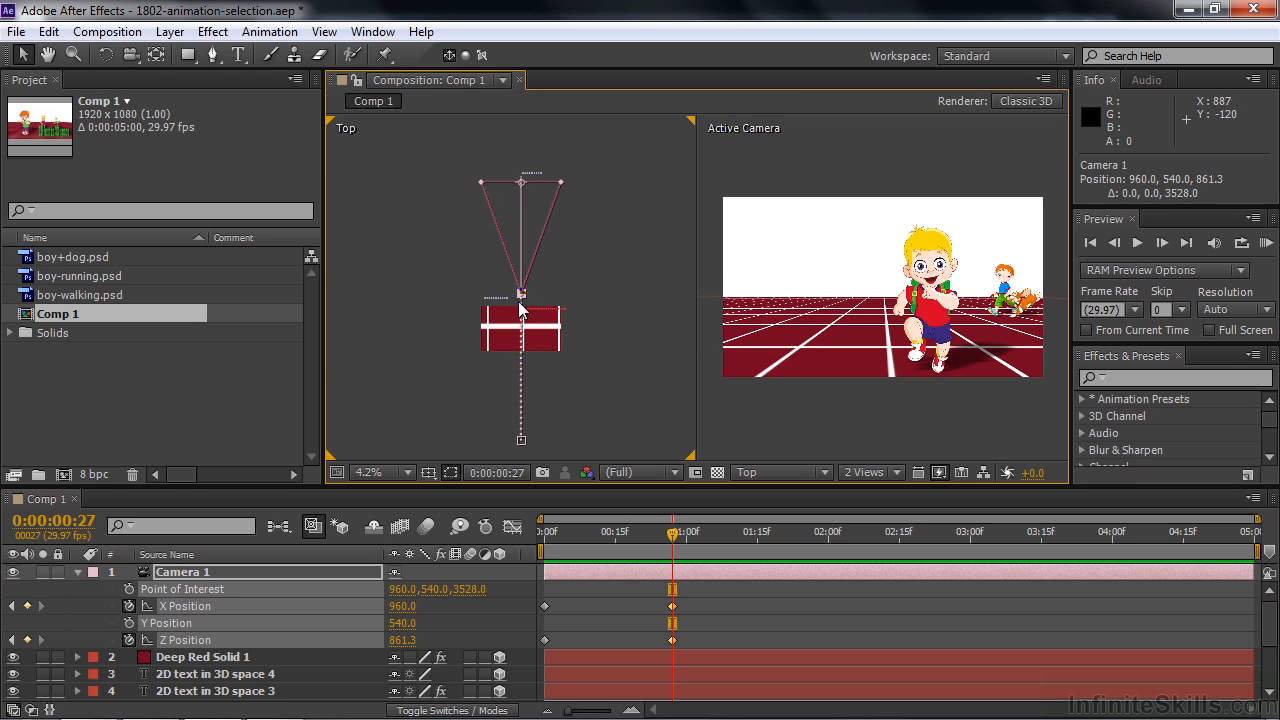
pyautogui.moveTo(525, 297); pyautogui.dragTo(538, 298)
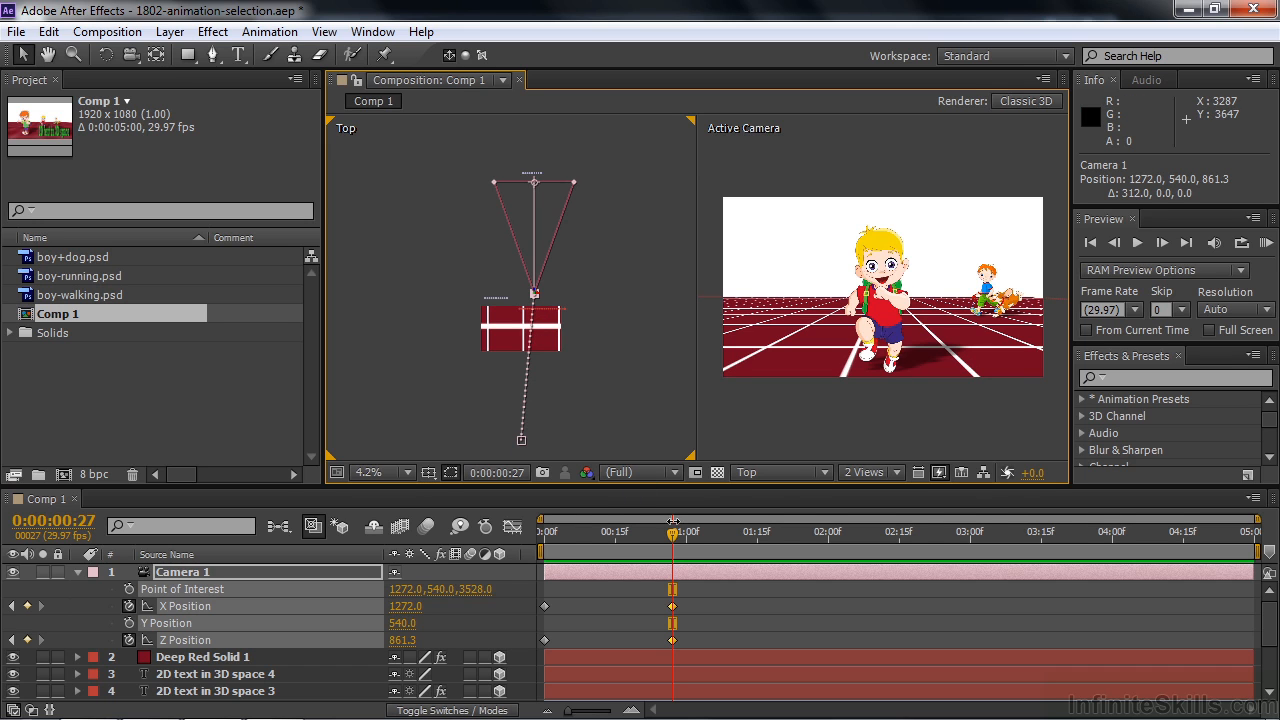
# - At 0:00:01:18, move the camera past the running boy to about X 3408, Z 4077, facing the boy and dog
pyautogui.moveTo(672, 533)
pyautogui.mouseDown()
pyautogui.moveTo(544, 540)
pyautogui.moveTo(673, 548)
pyautogui.mouseUp()
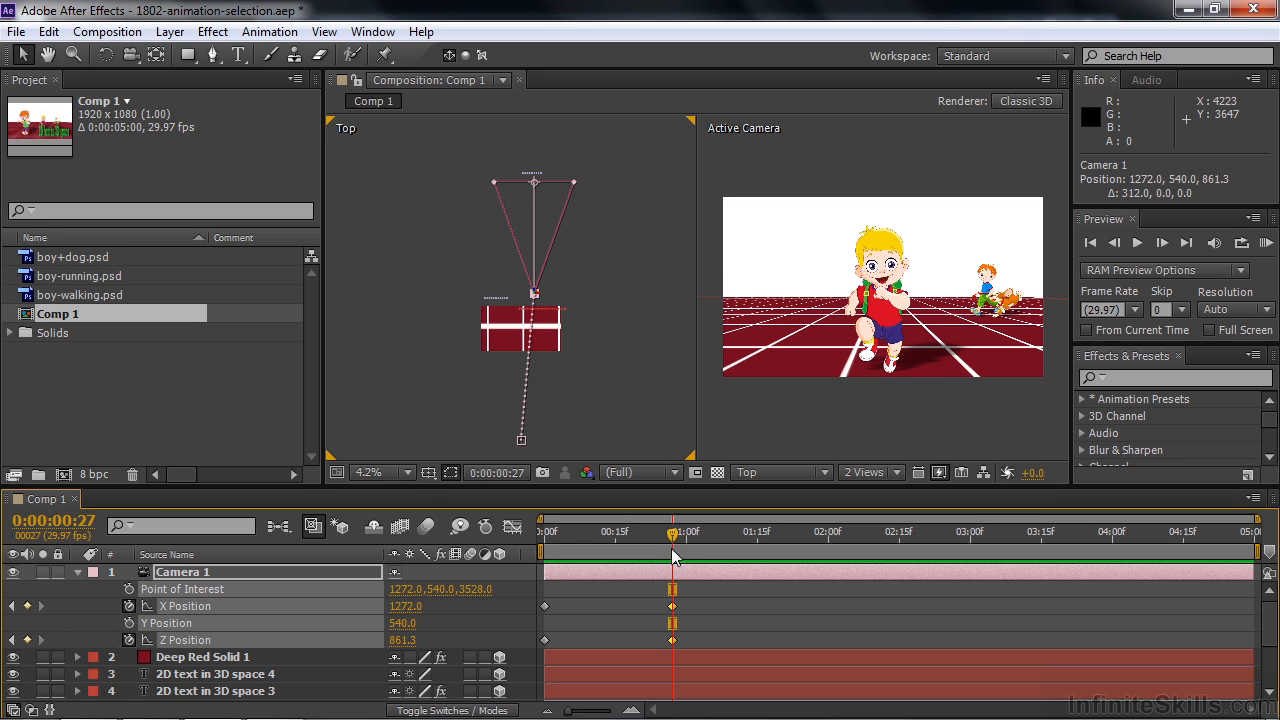
pyautogui.moveTo(672, 537); pyautogui.dragTo(769, 550)
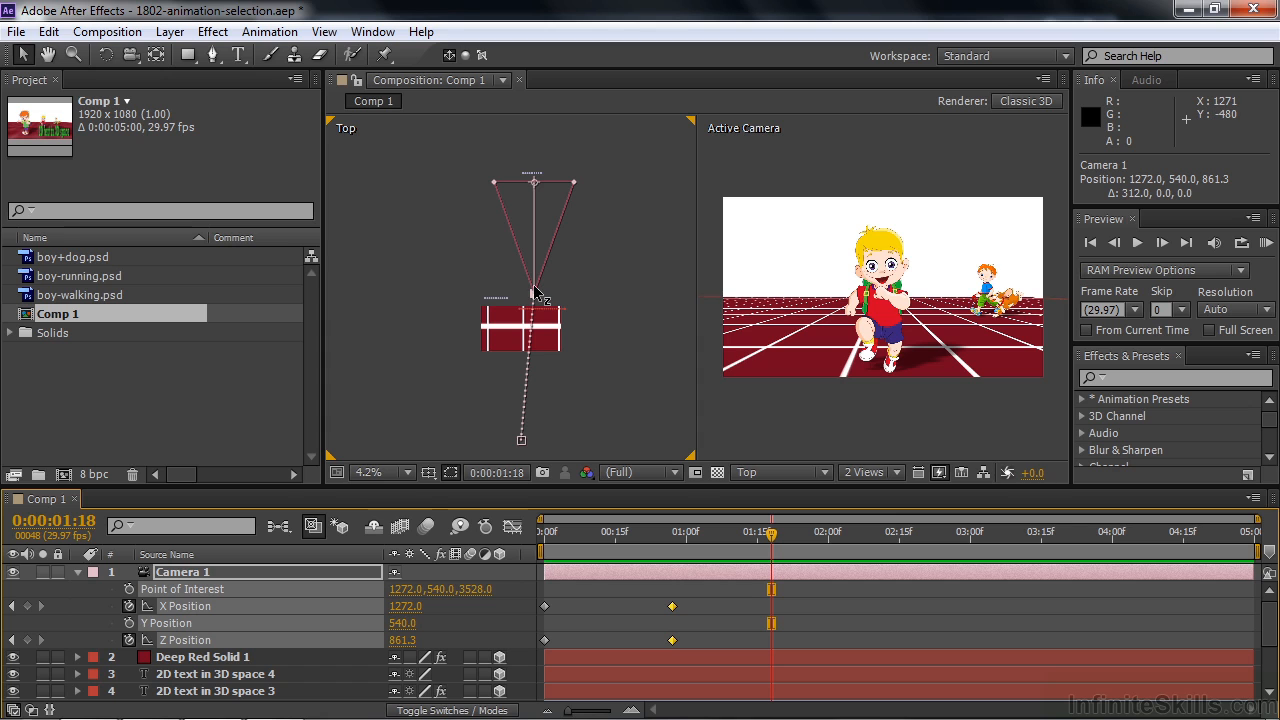
pyautogui.moveTo(535, 293); pyautogui.dragTo(538, 193)
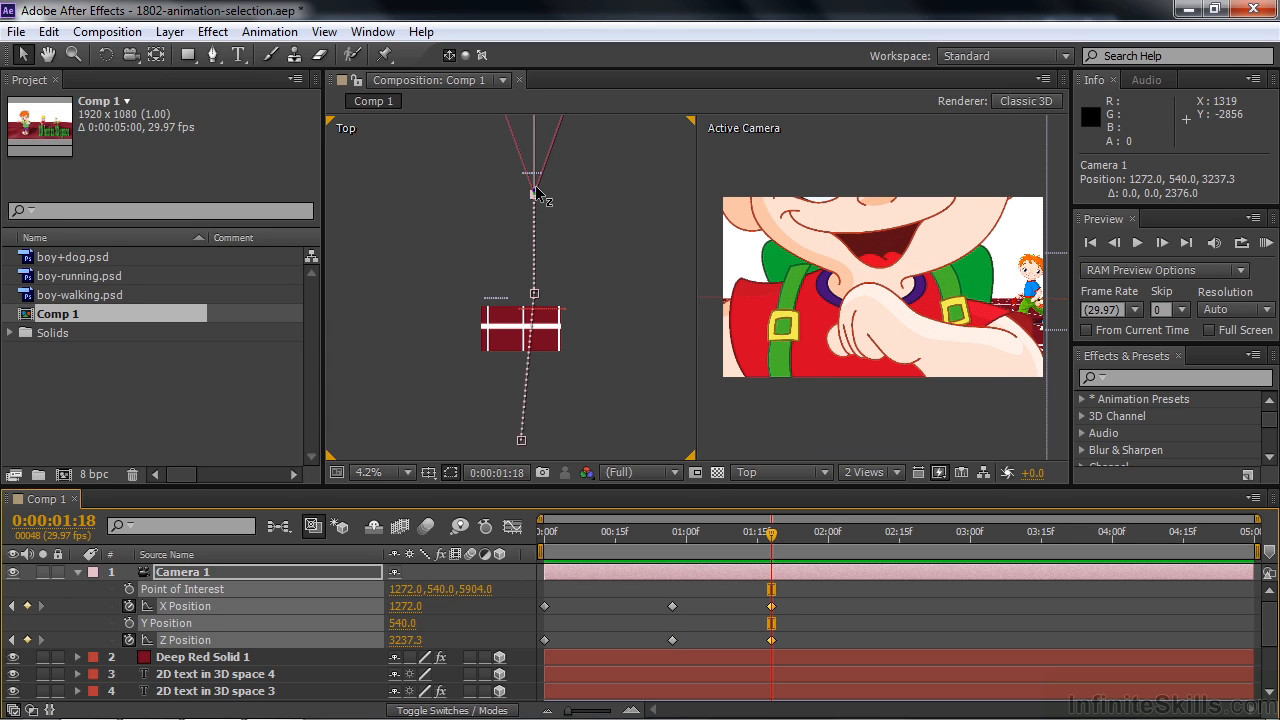
pyautogui.press('h')
pyautogui.moveTo(634, 195); pyautogui.dragTo(624, 391)
pyautogui.press('v')
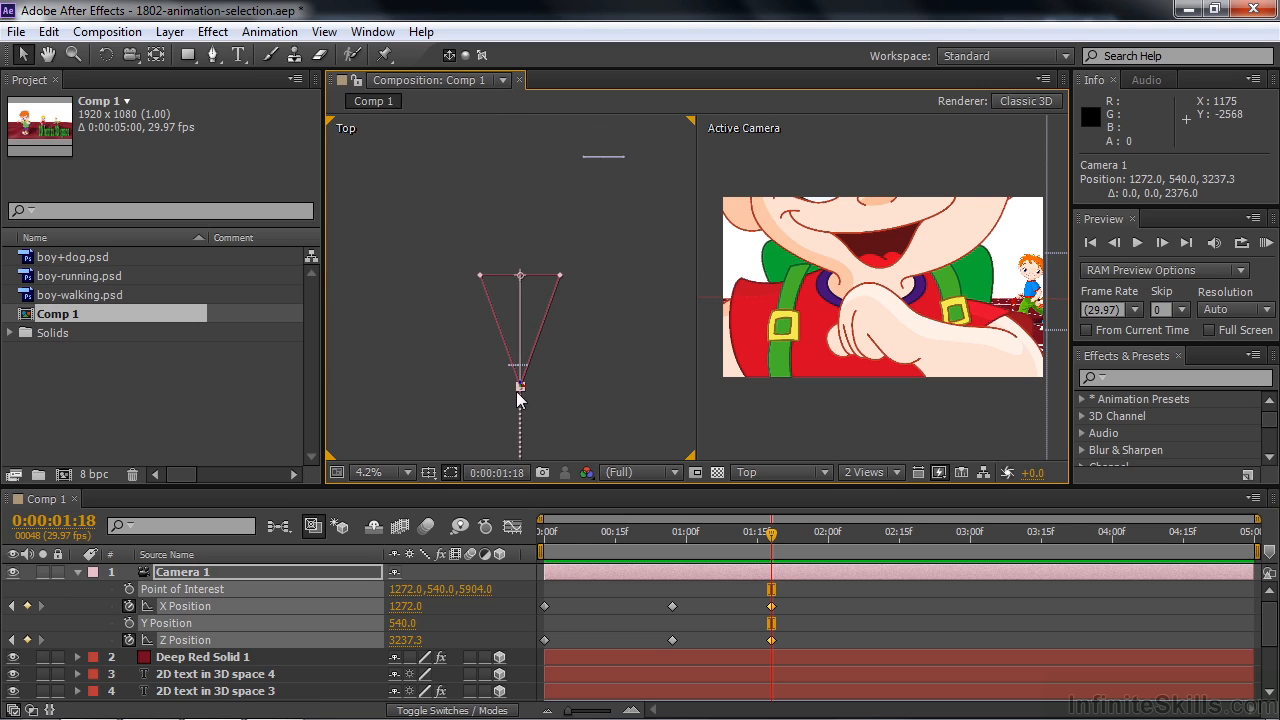
pyautogui.moveTo(521, 383); pyautogui.dragTo(618, 360)
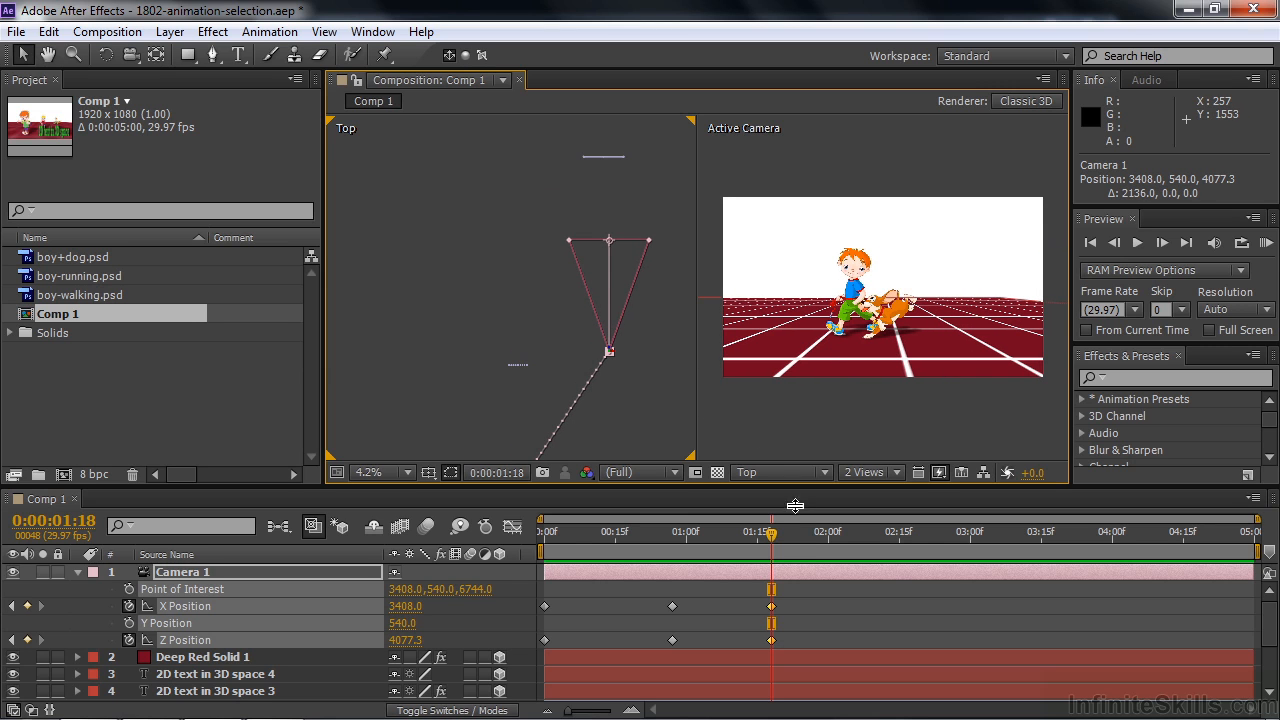
# - Move the camera straight forward past the boy and dog, to Z about 9429 at 0:00:02:06 and about 12333 at 0:00:02:23
pyautogui.moveTo(776, 536); pyautogui.dragTo(858, 550)
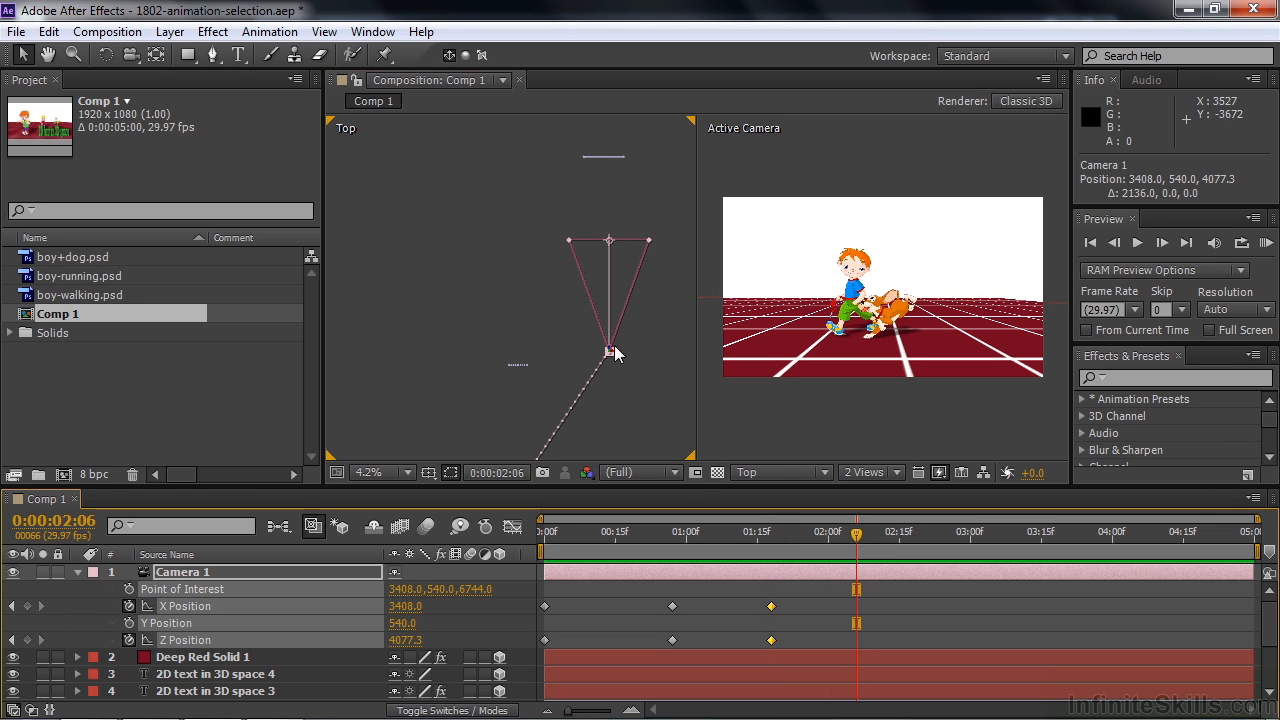
pyautogui.moveTo(608, 352); pyautogui.dragTo(608, 106)
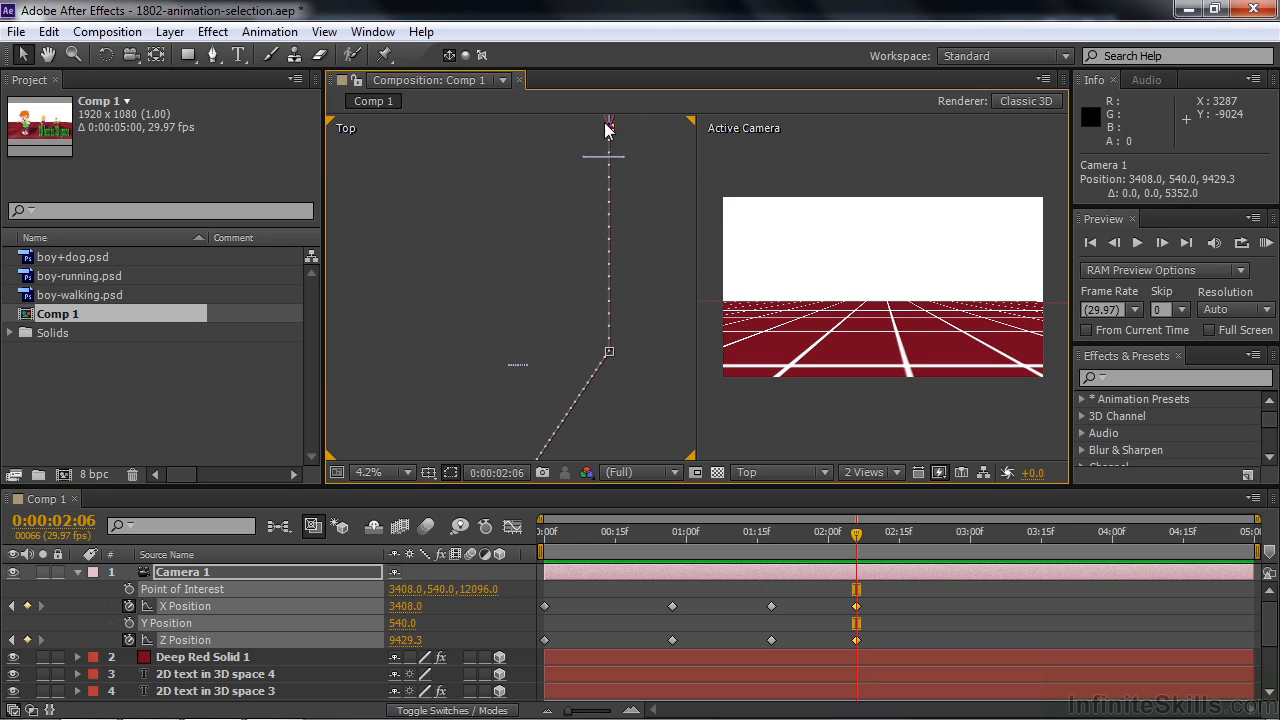
pyautogui.press('space')
pyautogui.moveTo(648, 273); pyautogui.dragTo(628, 474)
pyautogui.moveTo(856, 530); pyautogui.dragTo(891, 536)
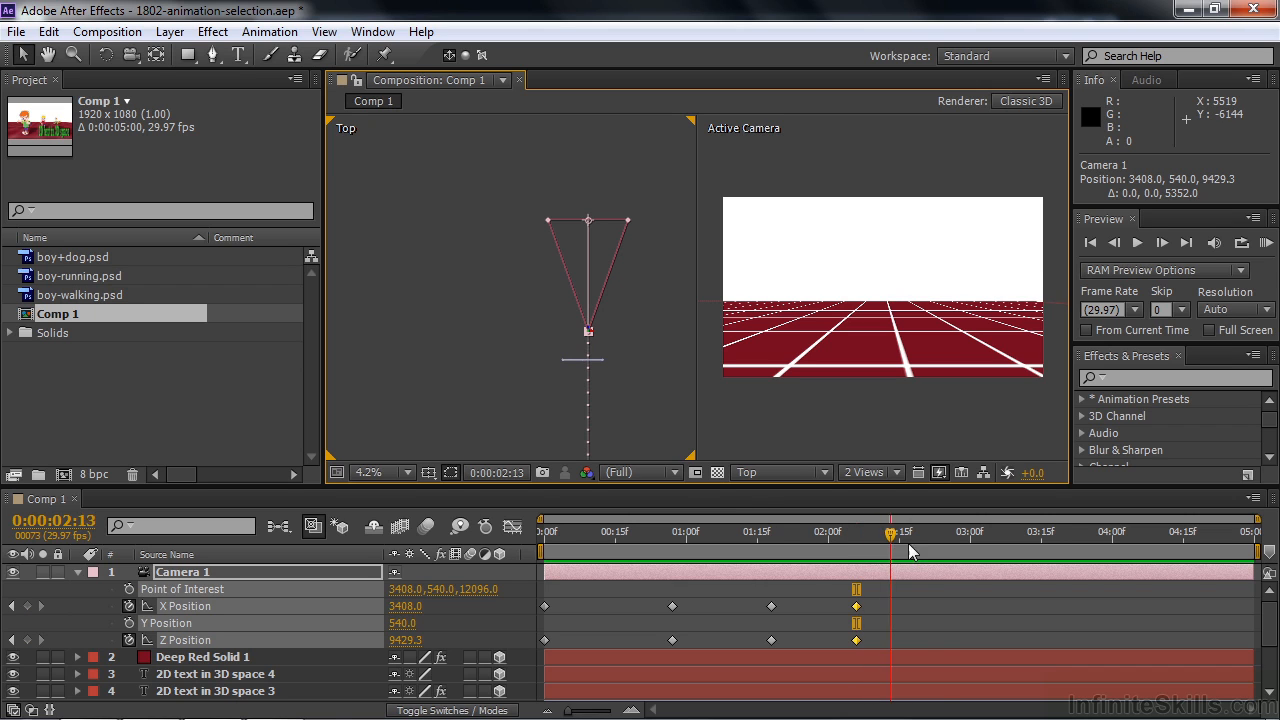
pyautogui.moveTo(588, 319); pyautogui.dragTo(590, 210)
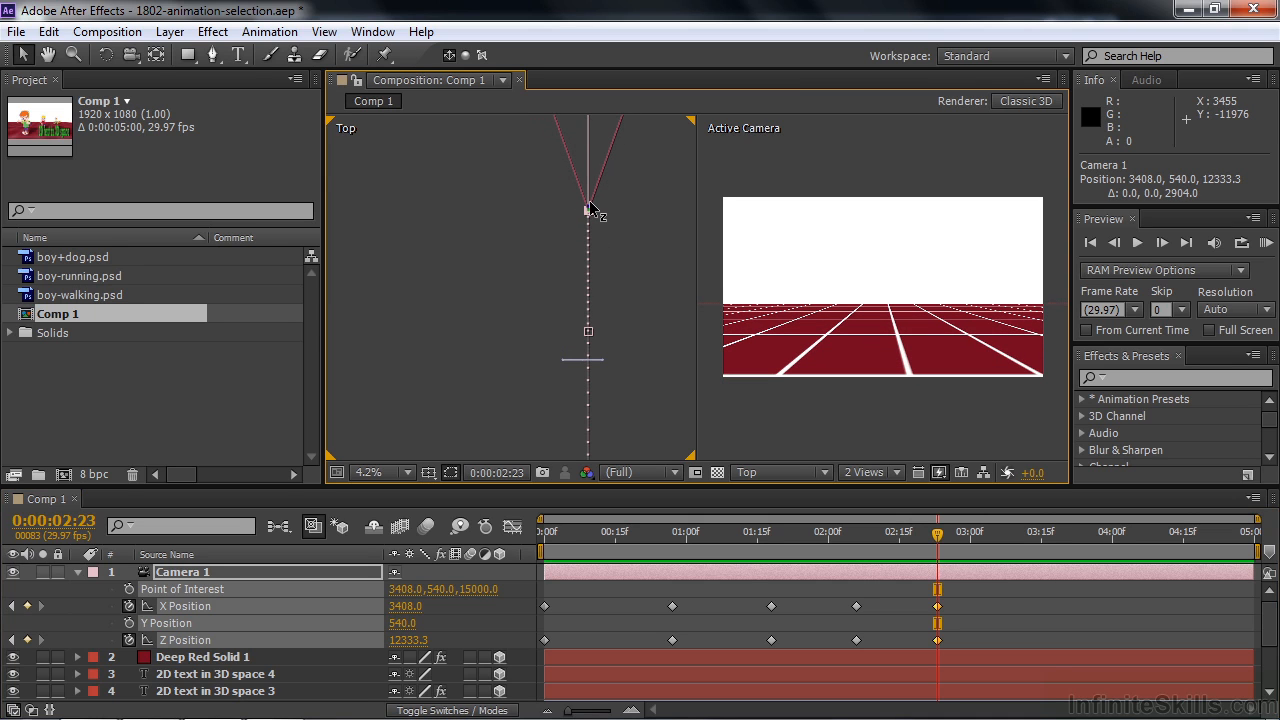
# - Return to 0:00:00:00 with the beginning of the camera path framed in the Top view, and deselect the camera properties
pyautogui.moveTo(933, 531); pyautogui.dragTo(522, 563)
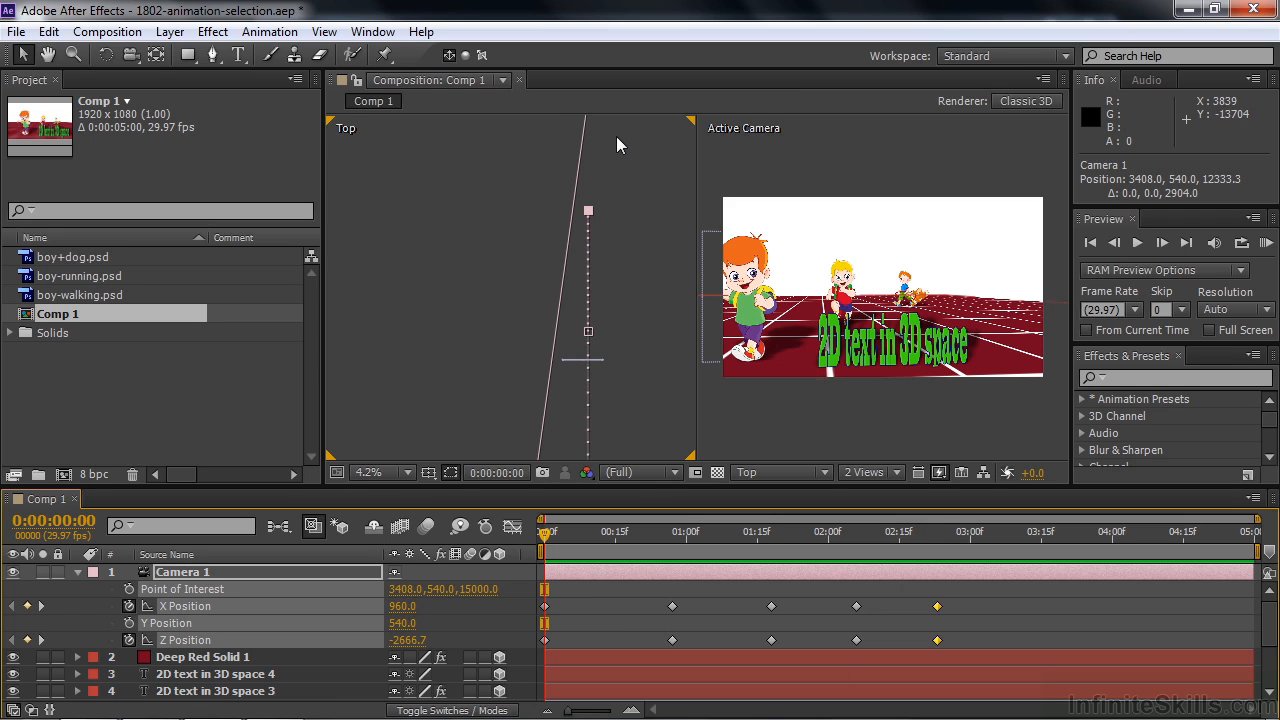
pyautogui.press('space')
pyautogui.moveTo(631, 164)
pyautogui.mouseDown()
pyautogui.moveTo(630, 303)
pyautogui.moveTo(651, 200)
pyautogui.mouseUp()
pyautogui.press('space')
pyautogui.moveTo(669, 320)
pyautogui.mouseDown()
pyautogui.moveTo(667, 190)
pyautogui.moveTo(665, 229)
pyautogui.mouseUp()
pyautogui.moveTo(650, 373); pyautogui.dragTo(649, 303)
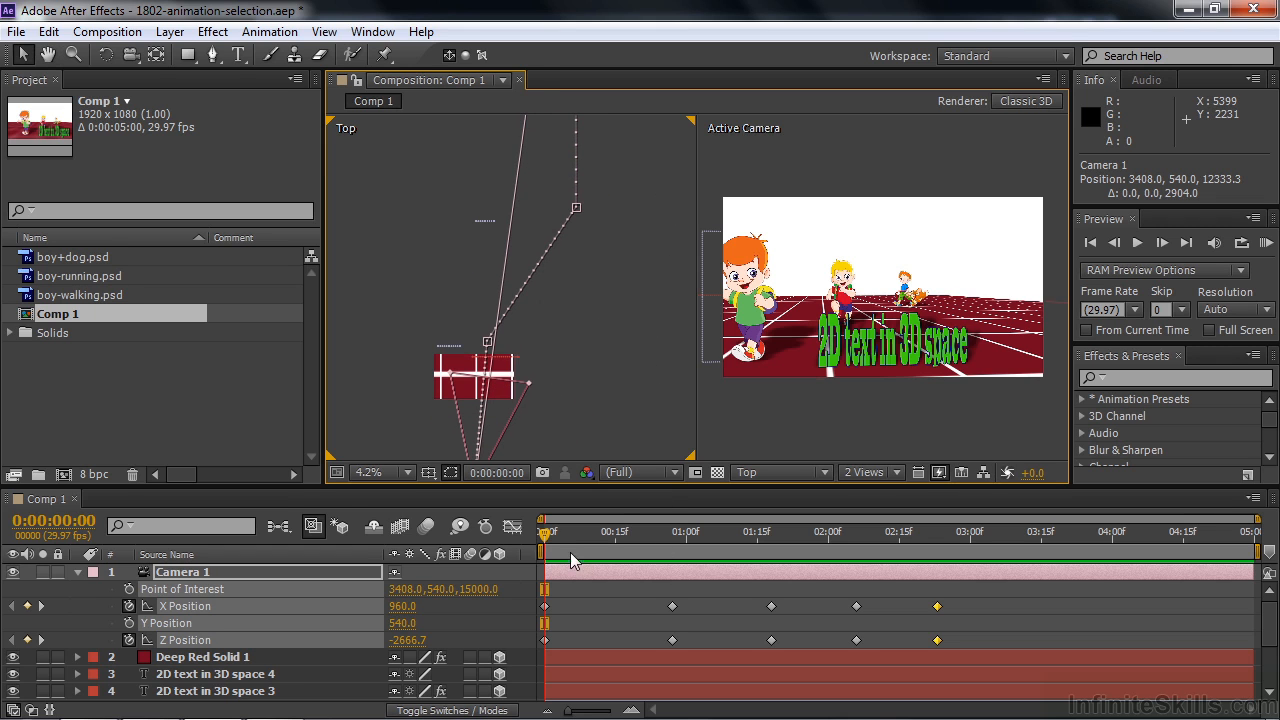
pyautogui.moveTo(546, 540); pyautogui.dragTo(531, 575)
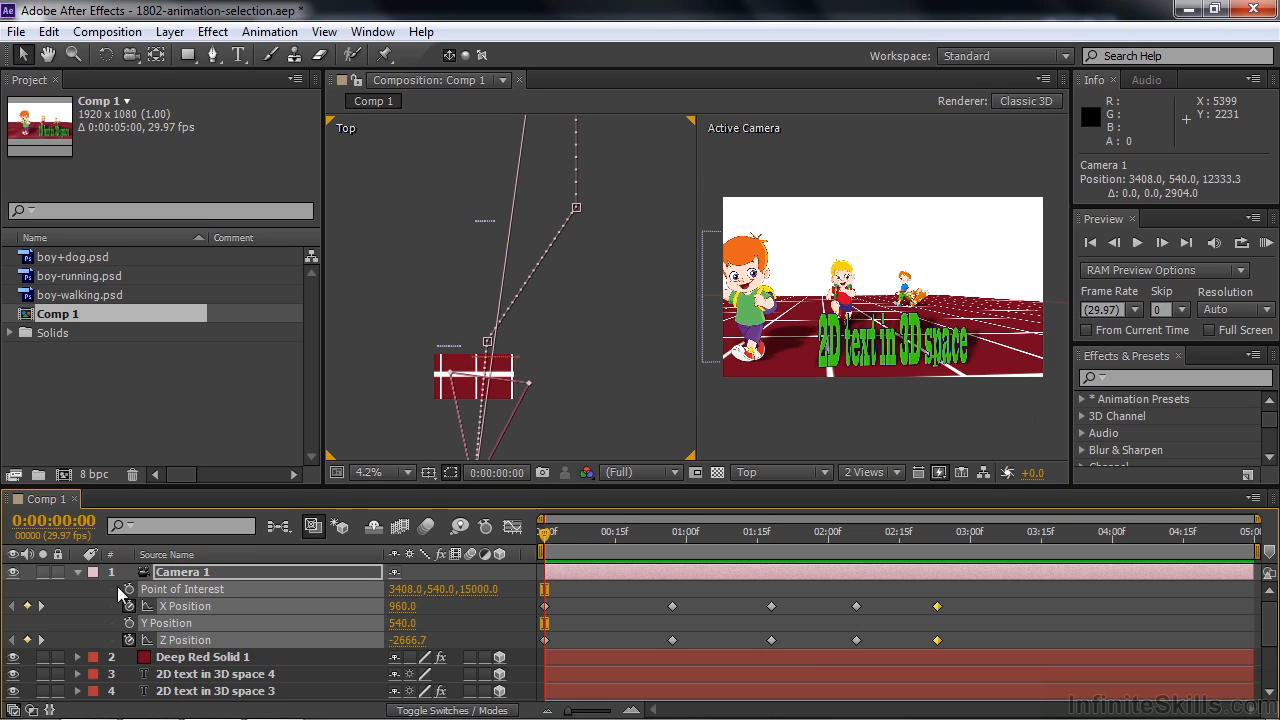
pyautogui.click(79, 591)
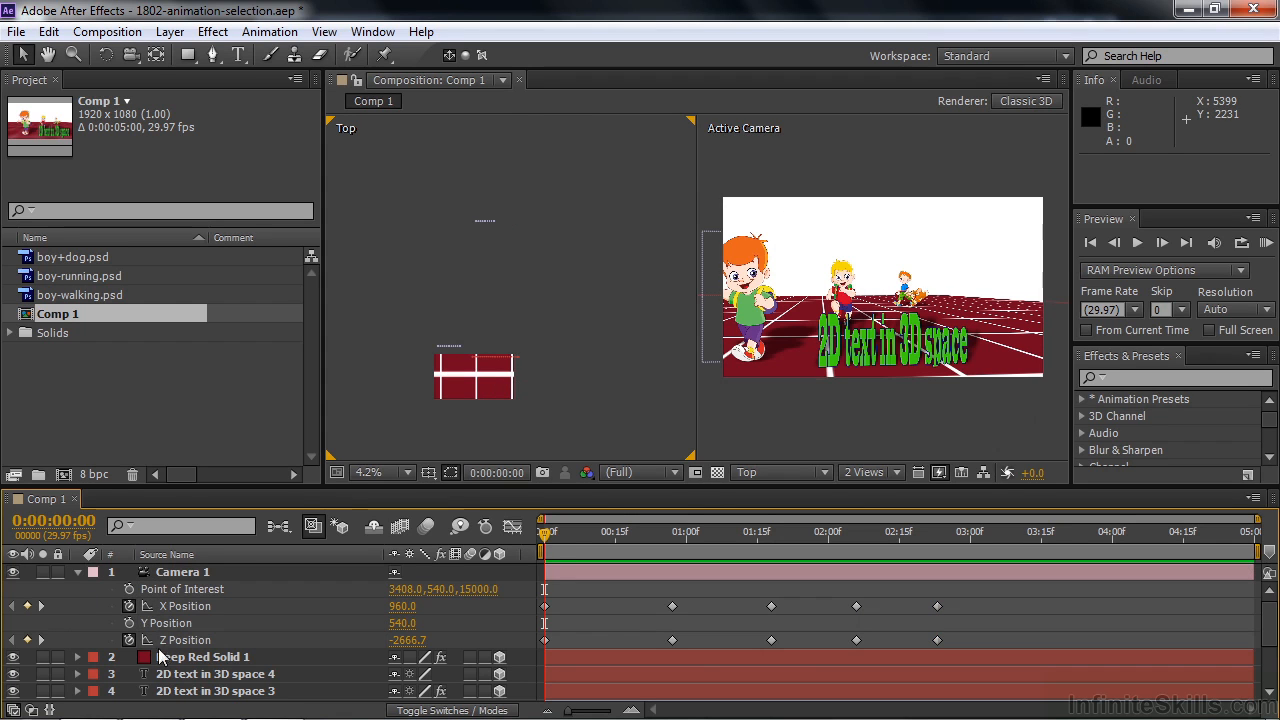
# - Start keyframing Camera 1's Point of Interest at 0:00:00:00 and move it in the Top view to about X 1368, Z 15336
pyautogui.click(128, 591)
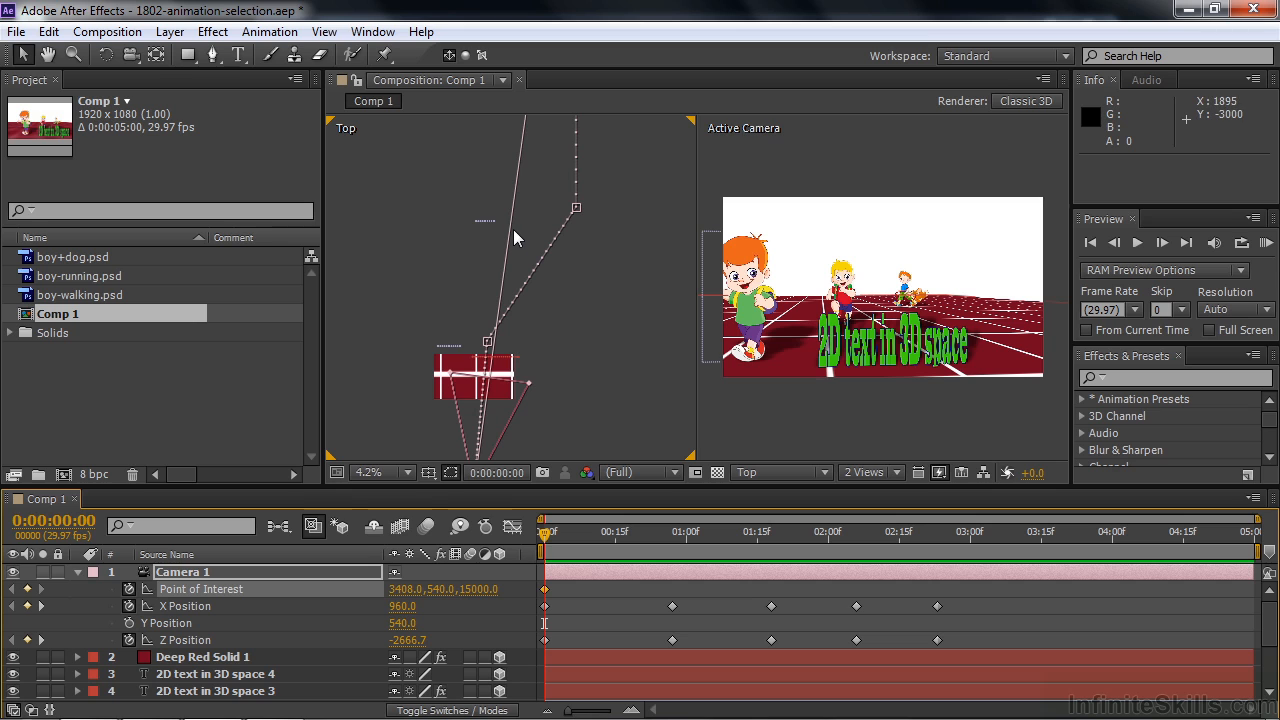
pyautogui.press('h')
pyautogui.moveTo(623, 206); pyautogui.dragTo(606, 383)
pyautogui.moveTo(626, 167); pyautogui.dragTo(606, 237)
pyautogui.press('v')
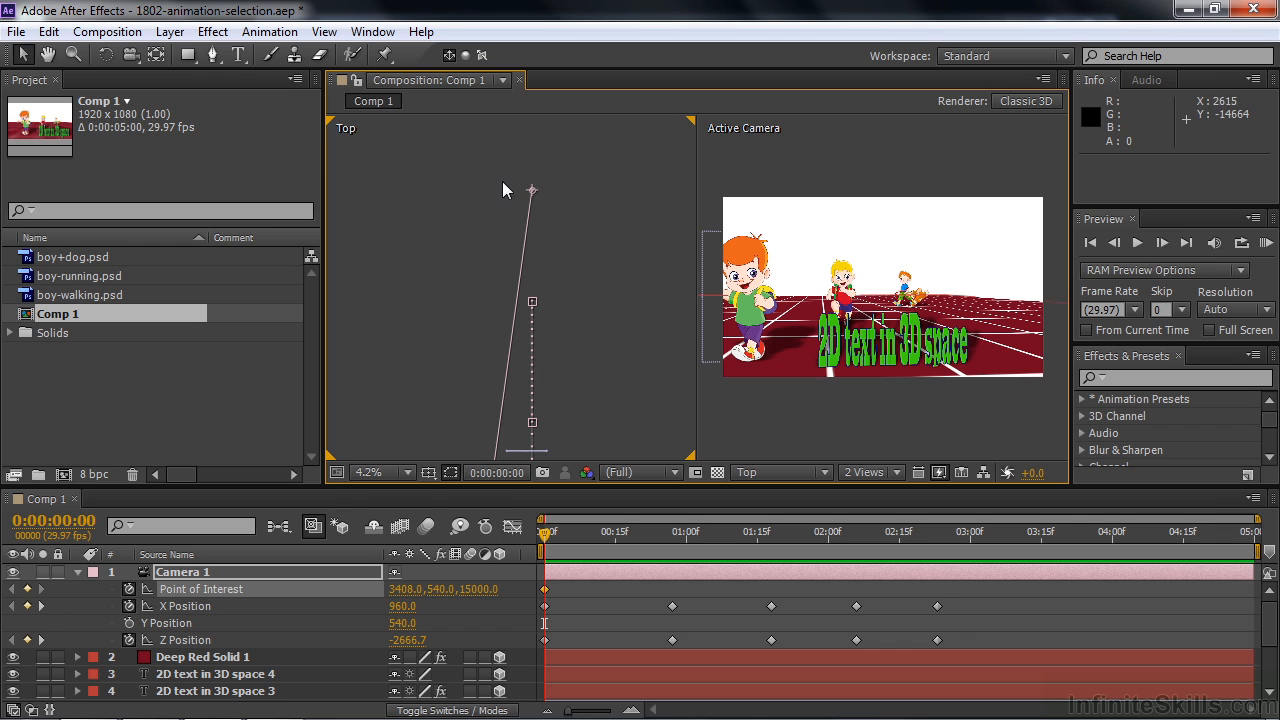
pyautogui.moveTo(535, 198); pyautogui.dragTo(448, 177)
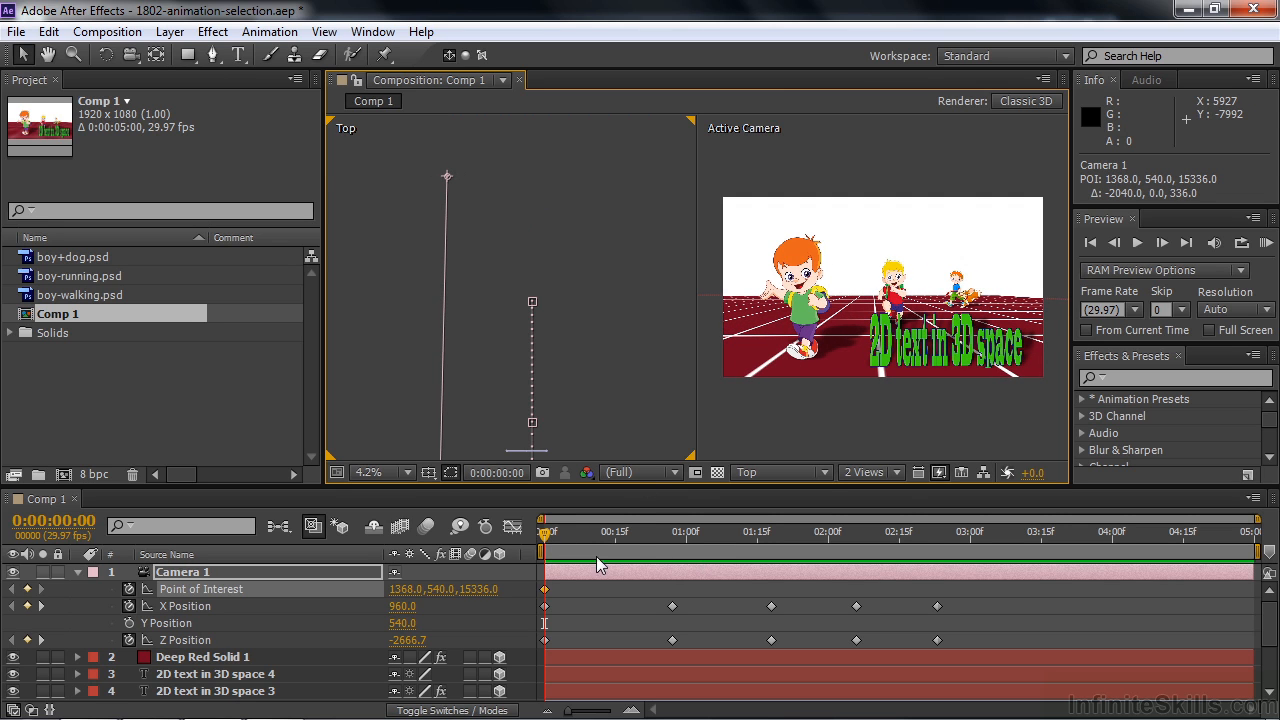
# - Hold the point of interest with a keyframe at 0:00:00:27 and move it to about X 3432, Z 15096 at 0:00:01:18
pyautogui.click(41, 606)
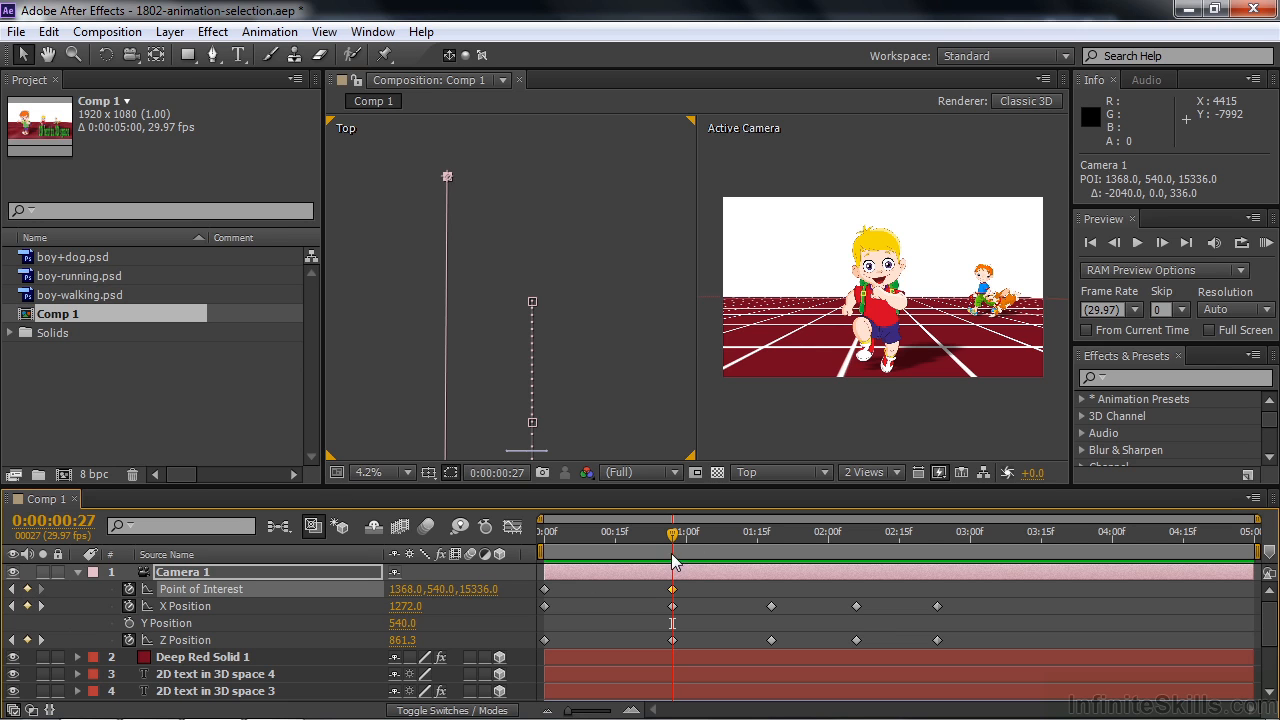
pyautogui.moveTo(674, 538)
pyautogui.mouseDown()
pyautogui.moveTo(540, 535)
pyautogui.moveTo(686, 543)
pyautogui.mouseUp()
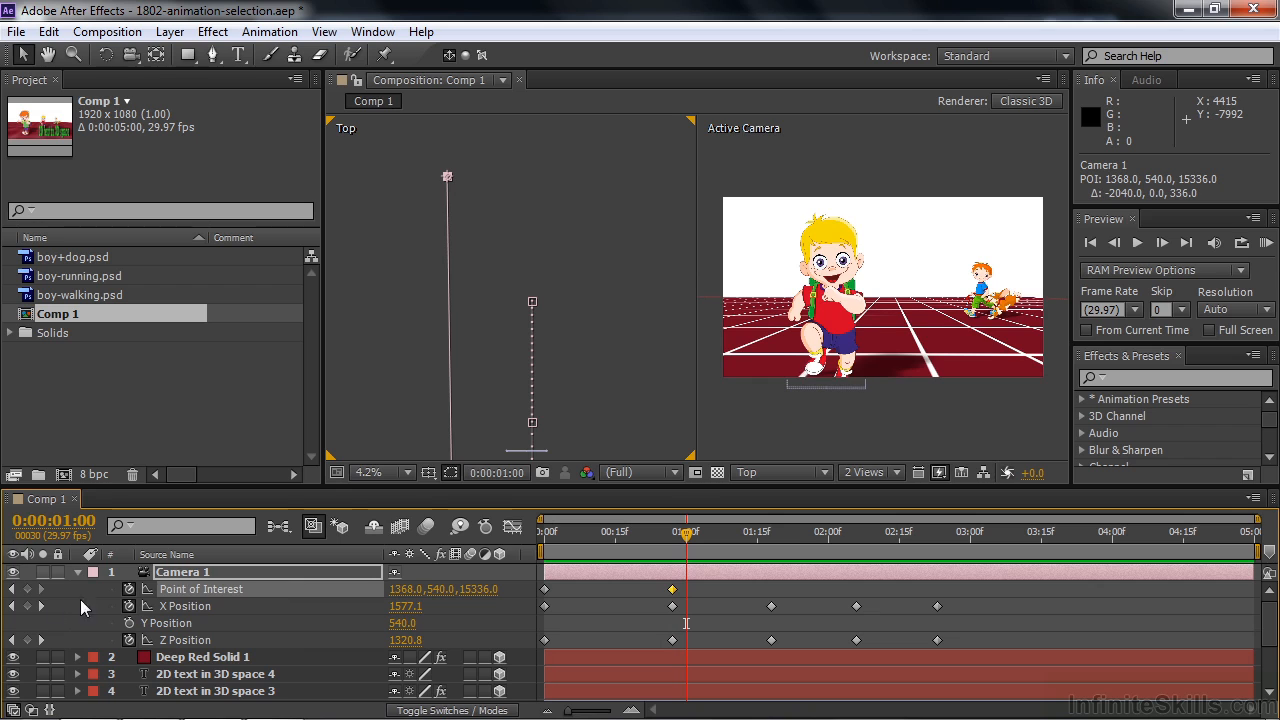
pyautogui.click(40, 606)
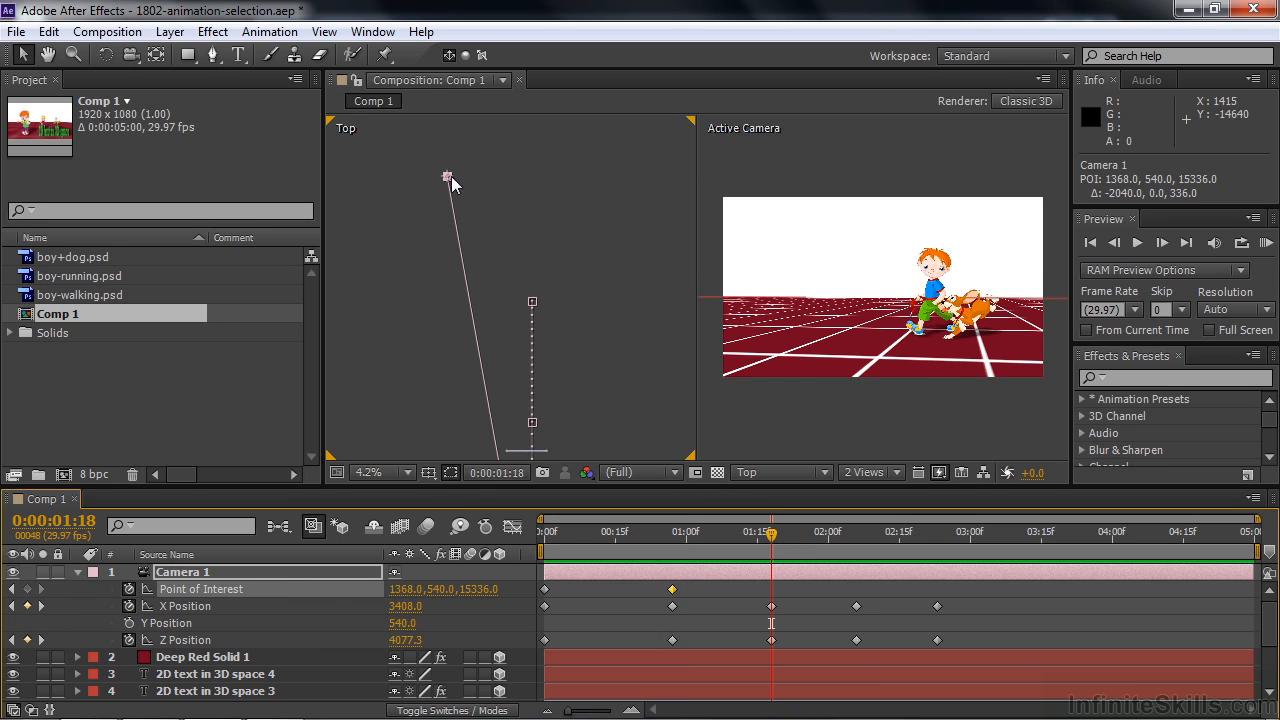
pyautogui.moveTo(447, 176); pyautogui.dragTo(533, 184)
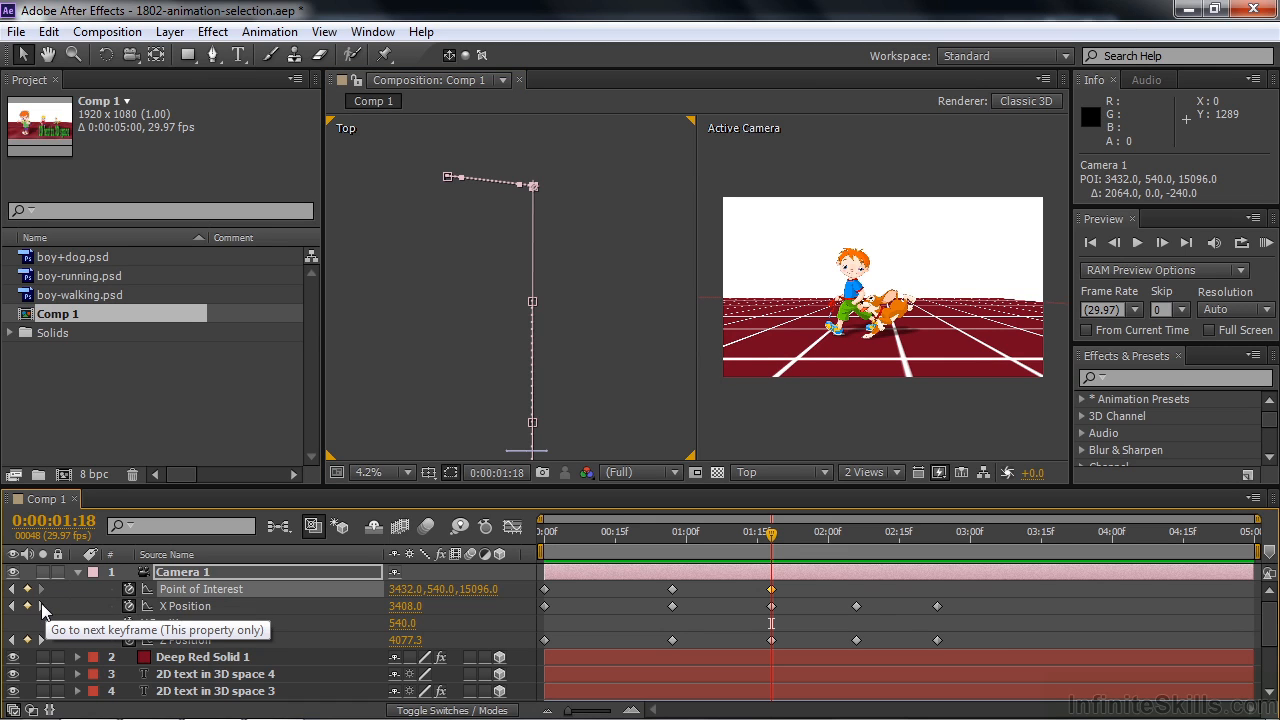
# - At 0:00:02:06, move the point of interest to about X 2016, Z 14712, and shift that keyframe to 0:00:02:13
pyautogui.click(41, 605)
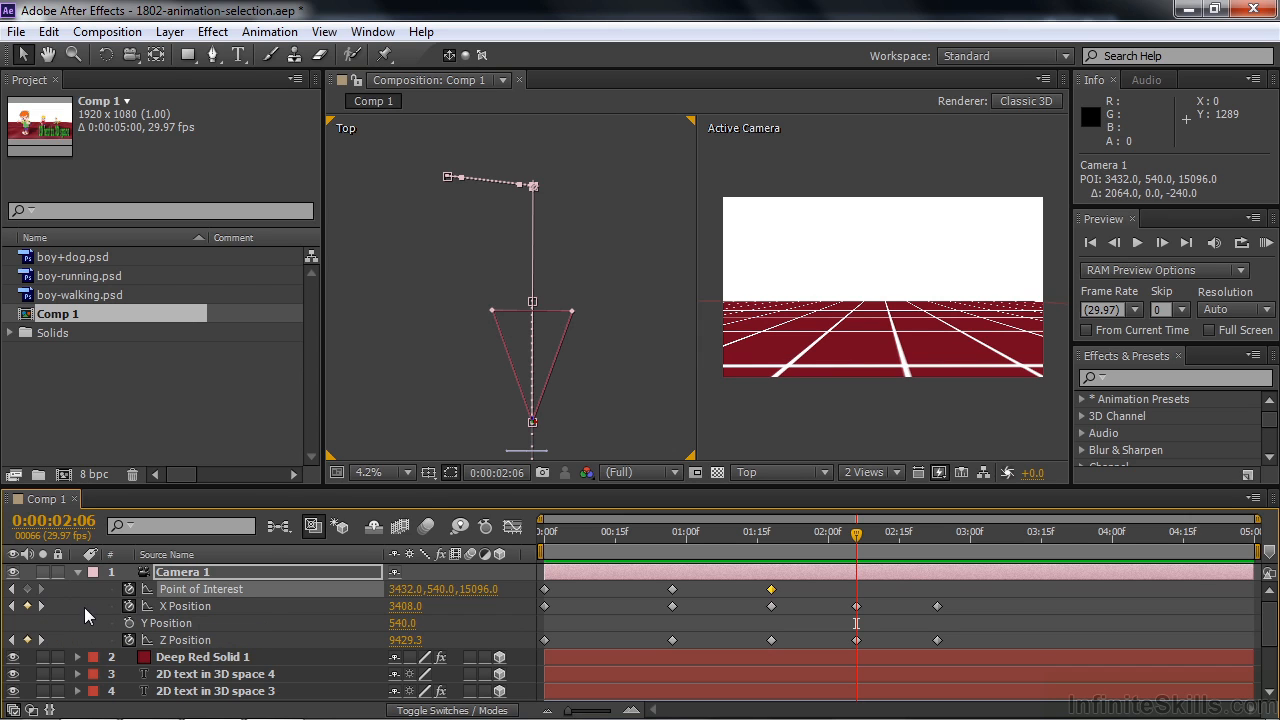
pyautogui.moveTo(532, 185); pyautogui.dragTo(473, 201)
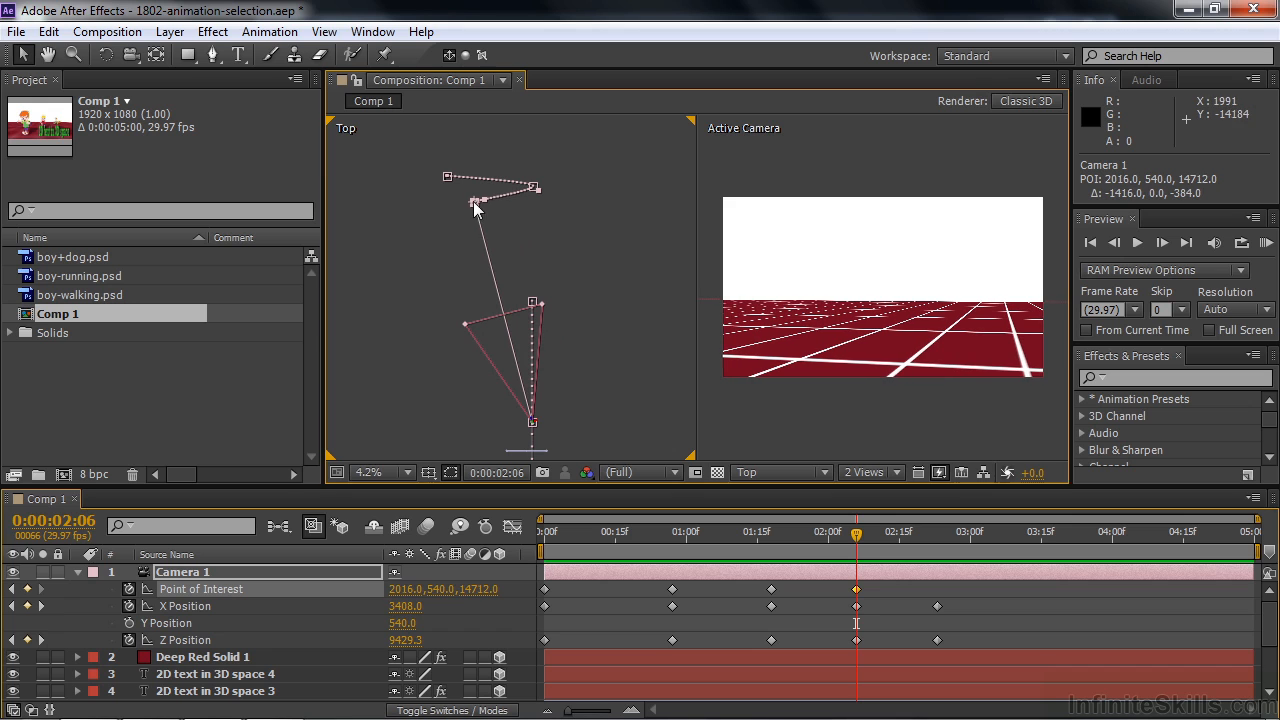
pyautogui.moveTo(858, 532)
pyautogui.mouseDown()
pyautogui.moveTo(773, 540)
pyautogui.moveTo(849, 545)
pyautogui.mouseUp()
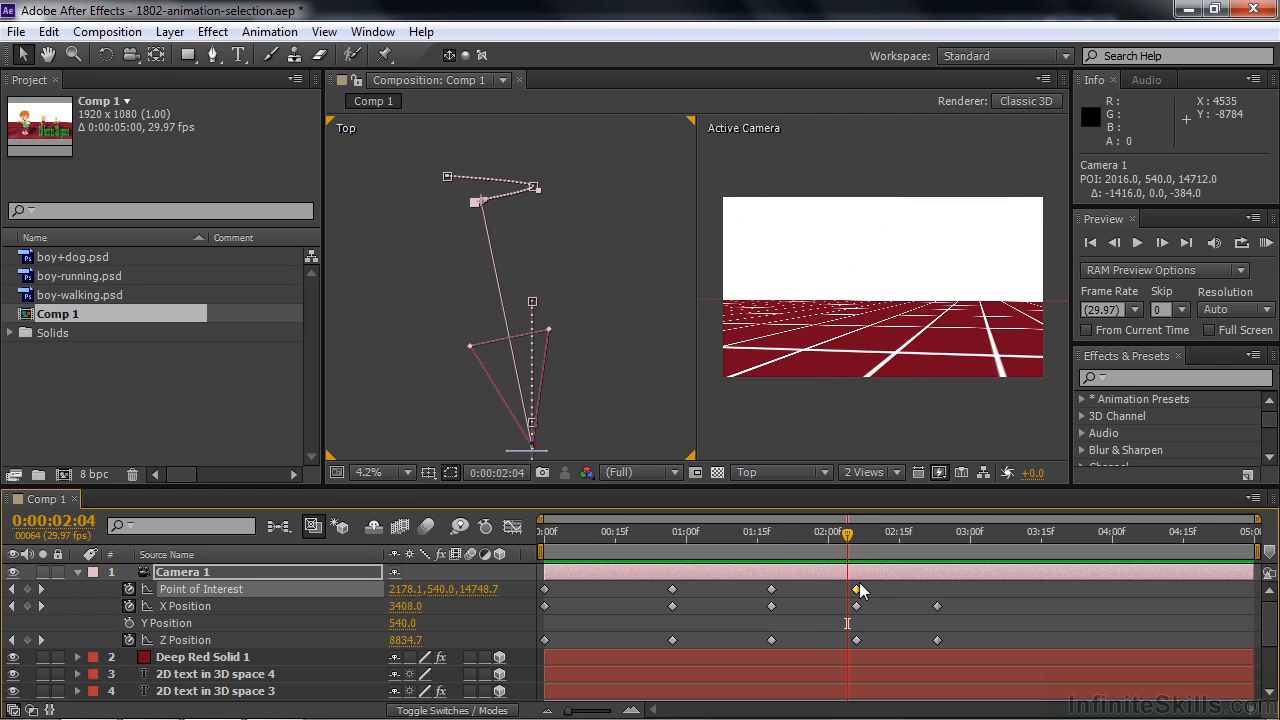
pyautogui.moveTo(857, 589); pyautogui.dragTo(891, 589)
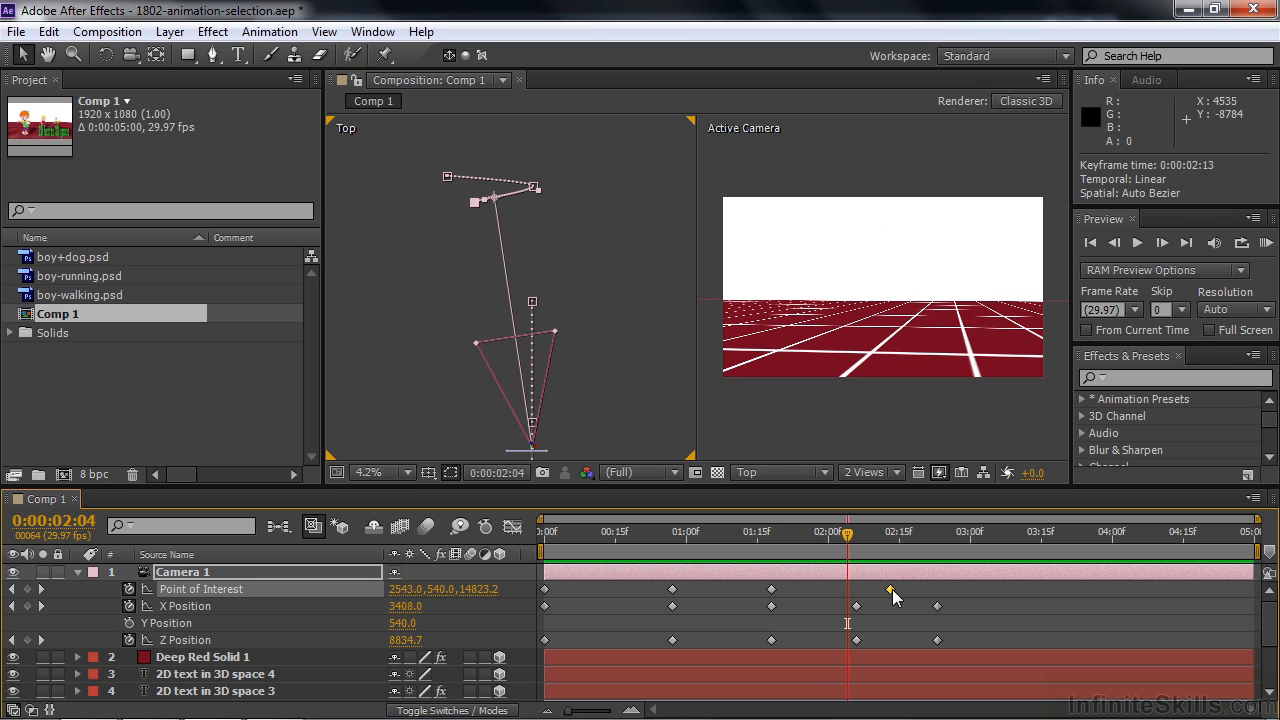
# - Swing the point of interest to about X 648, Z 13440 at 0:00:02:26 and to about X 3096, Z 9792 at 0:00:03:08
pyautogui.moveTo(848, 536); pyautogui.dragTo(941, 545)
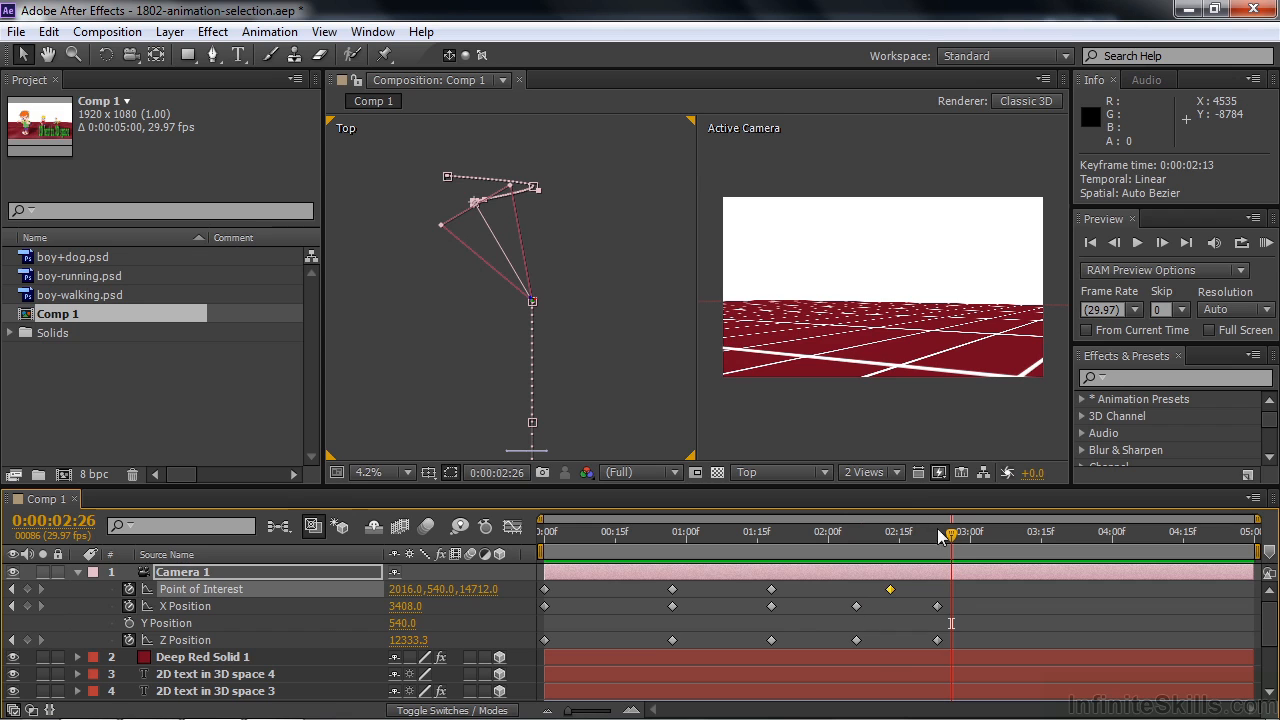
pyautogui.moveTo(463, 222); pyautogui.dragTo(417, 256)
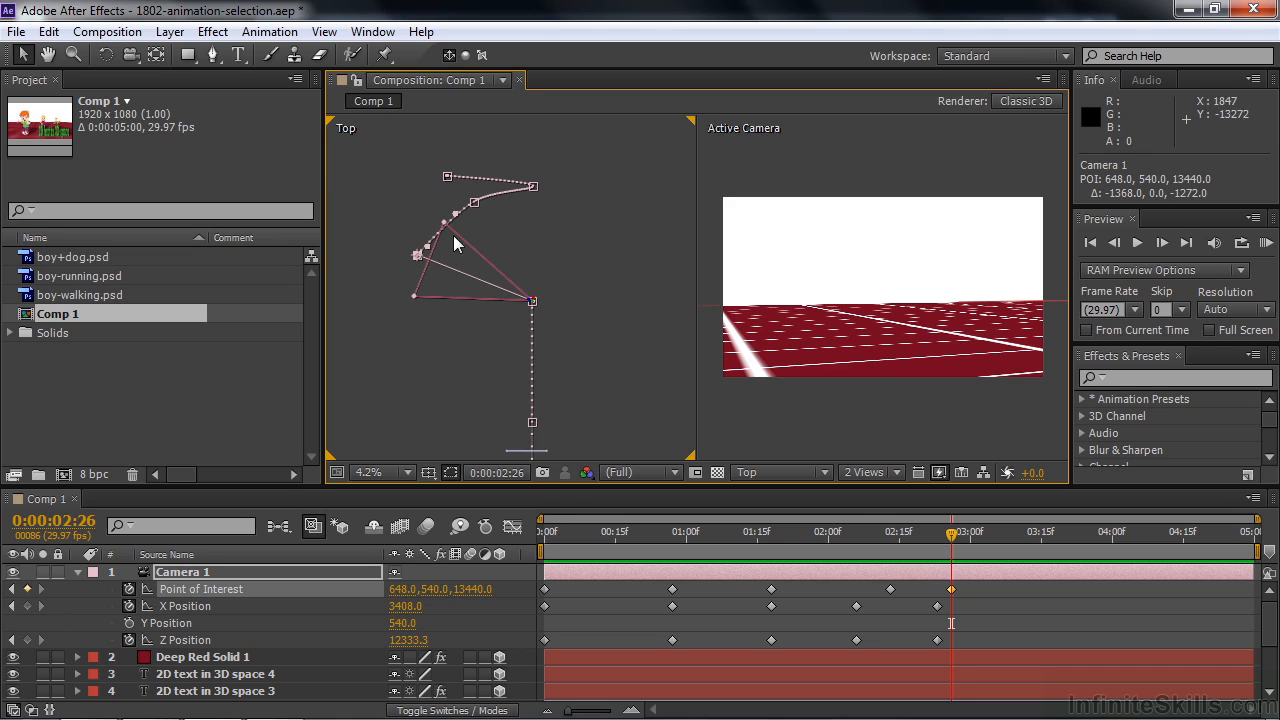
pyautogui.moveTo(954, 533); pyautogui.dragTo(1006, 546)
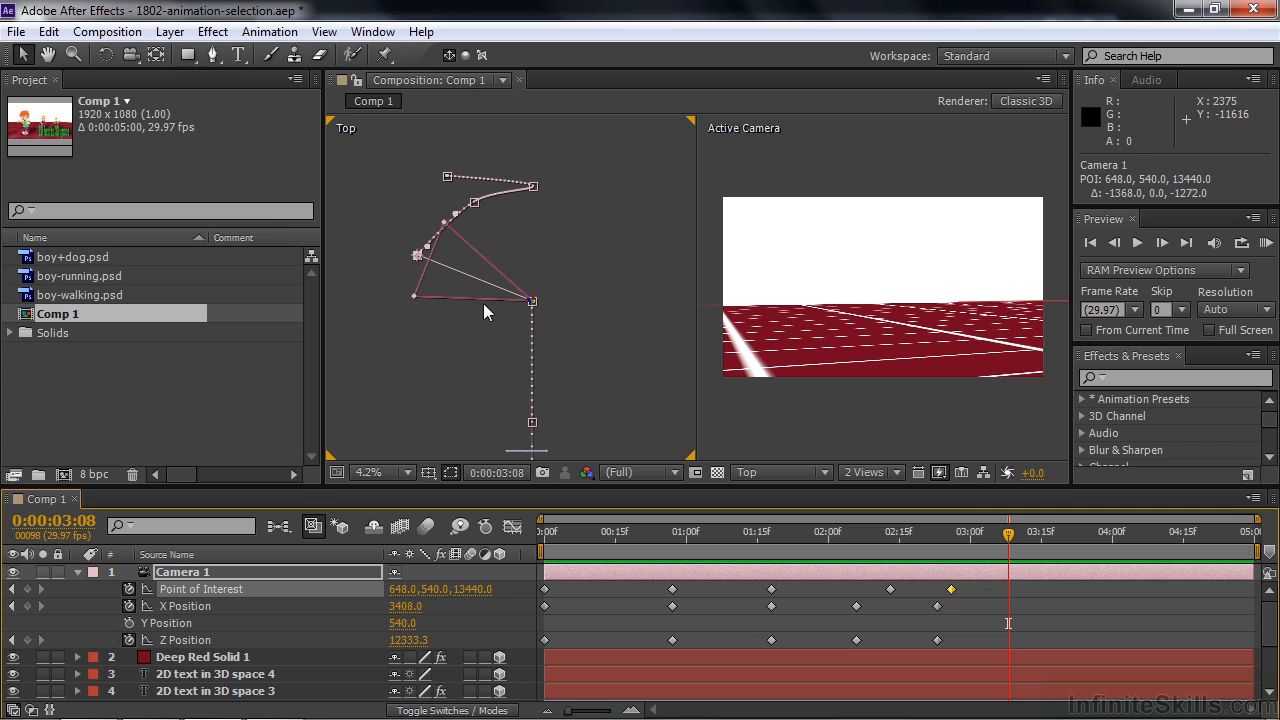
pyautogui.moveTo(419, 254); pyautogui.dragTo(519, 408)
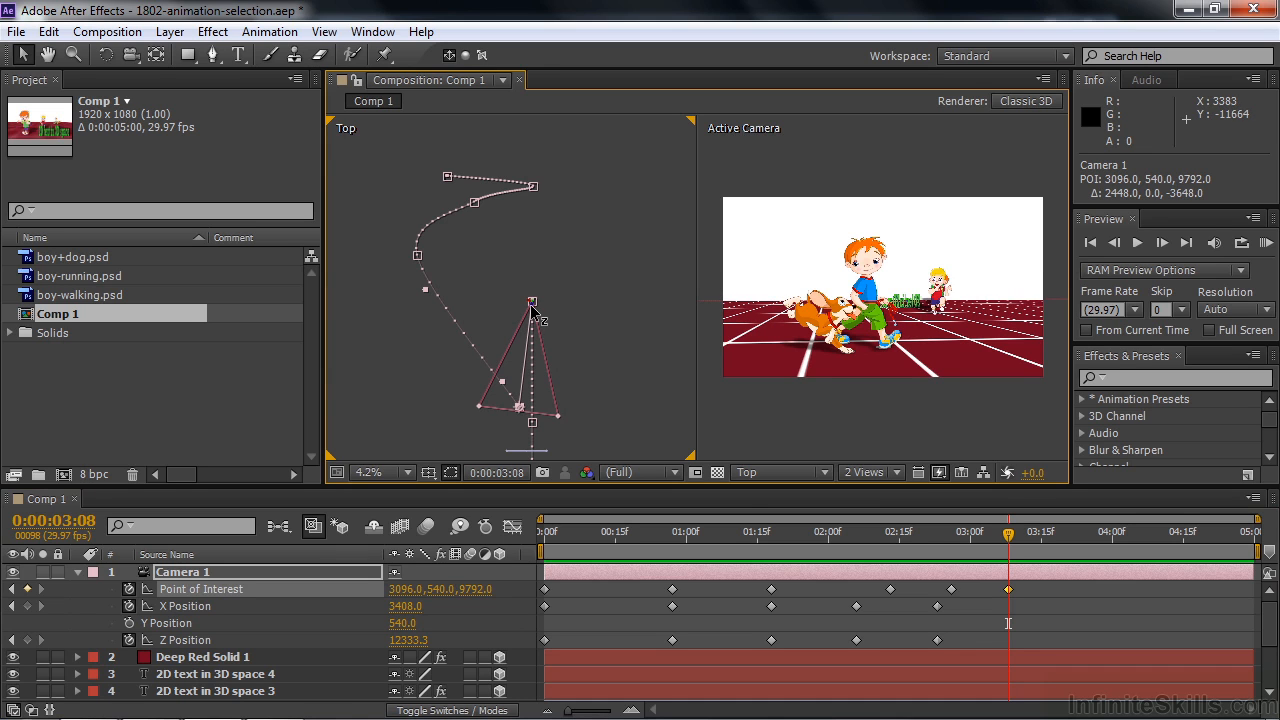
# - At 0:00:03:08, pull the camera back to about X 3630, Z 14142, and return to 0:00:00:00 with everything deselected
pyautogui.moveTo(531, 310); pyautogui.dragTo(534, 312)
pyautogui.moveTo(533, 286); pyautogui.dragTo(536, 220)
pyautogui.moveTo(1008, 532); pyautogui.dragTo(528, 580)
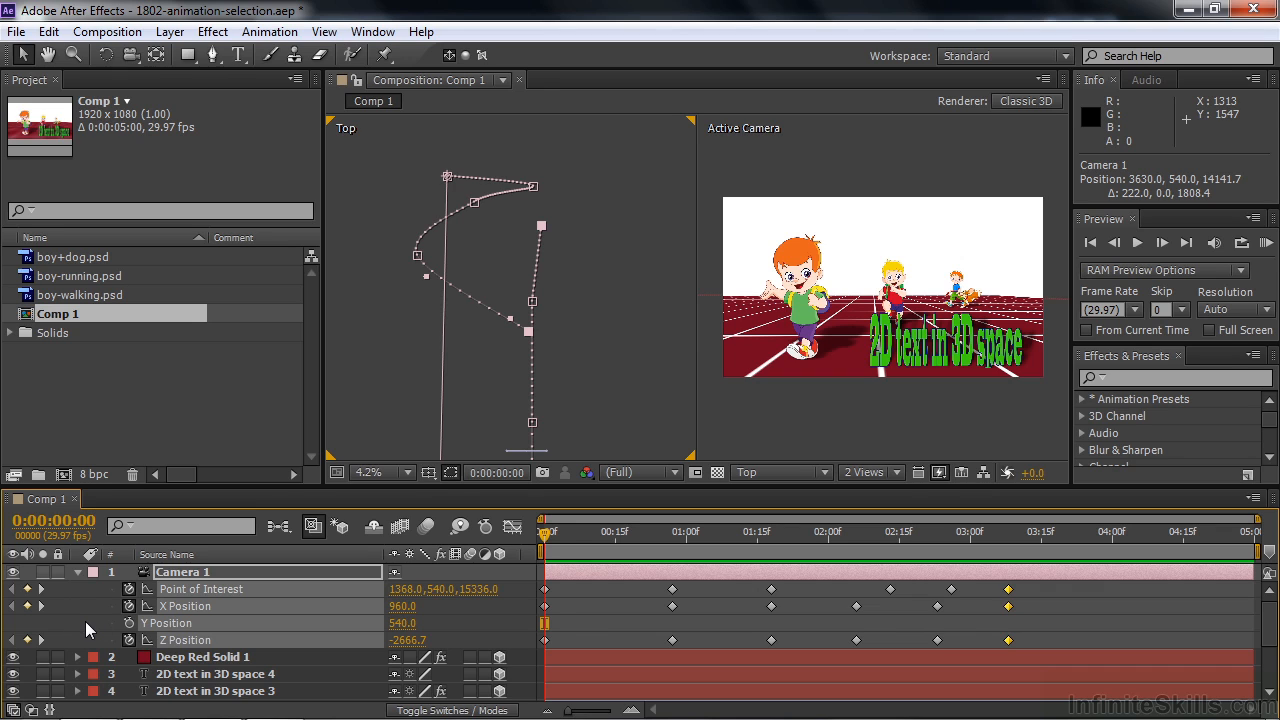
pyautogui.press('F2')
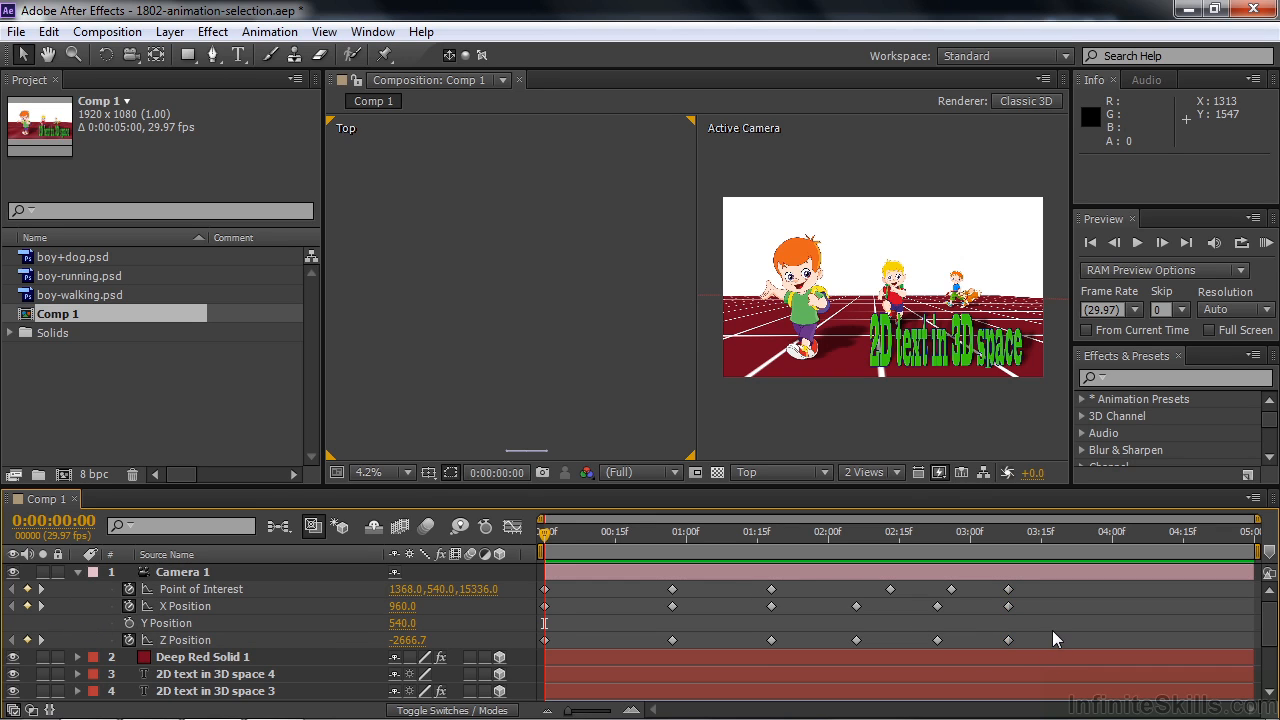
# - Keyframe the camera's Y Position at 540 at 0:00:00:00 and 0:00:00:16, and raise the camera to Y -600 at 0:00:01:03
pyautogui.click(129, 623)
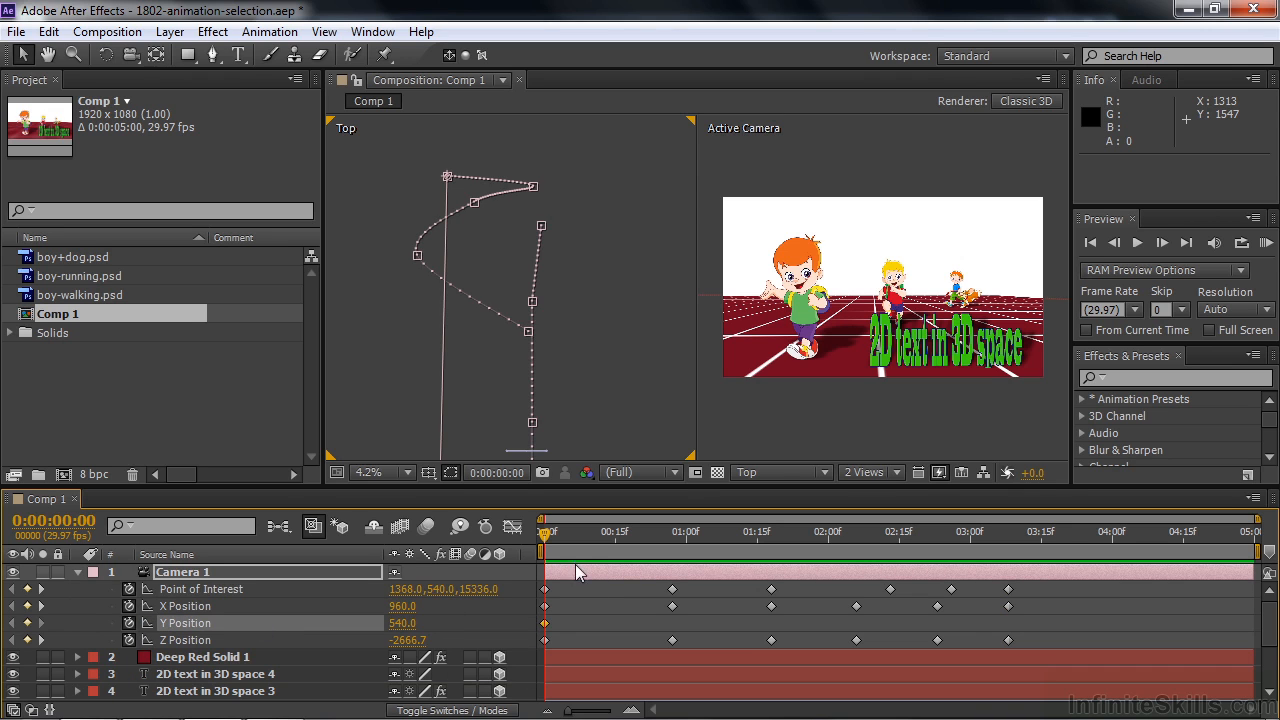
pyautogui.moveTo(569, 532); pyautogui.dragTo(620, 556)
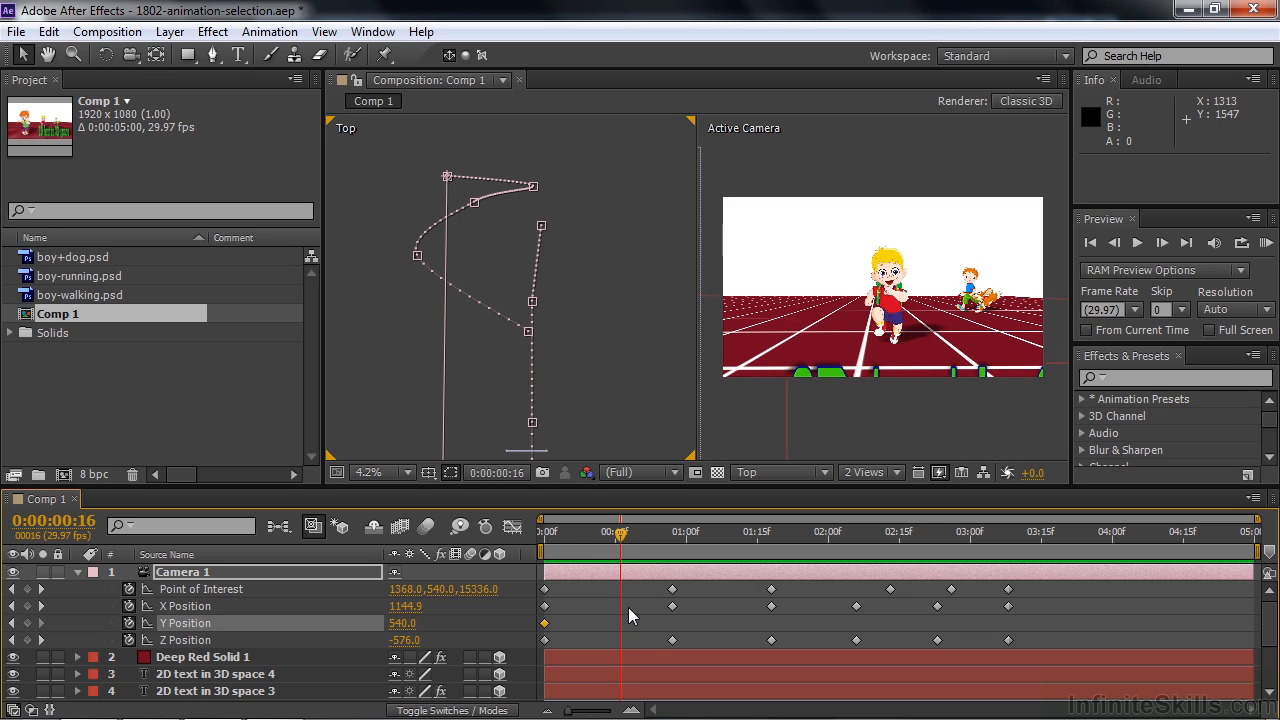
pyautogui.click(27, 623)
pyautogui.moveTo(617, 538); pyautogui.dragTo(700, 568)
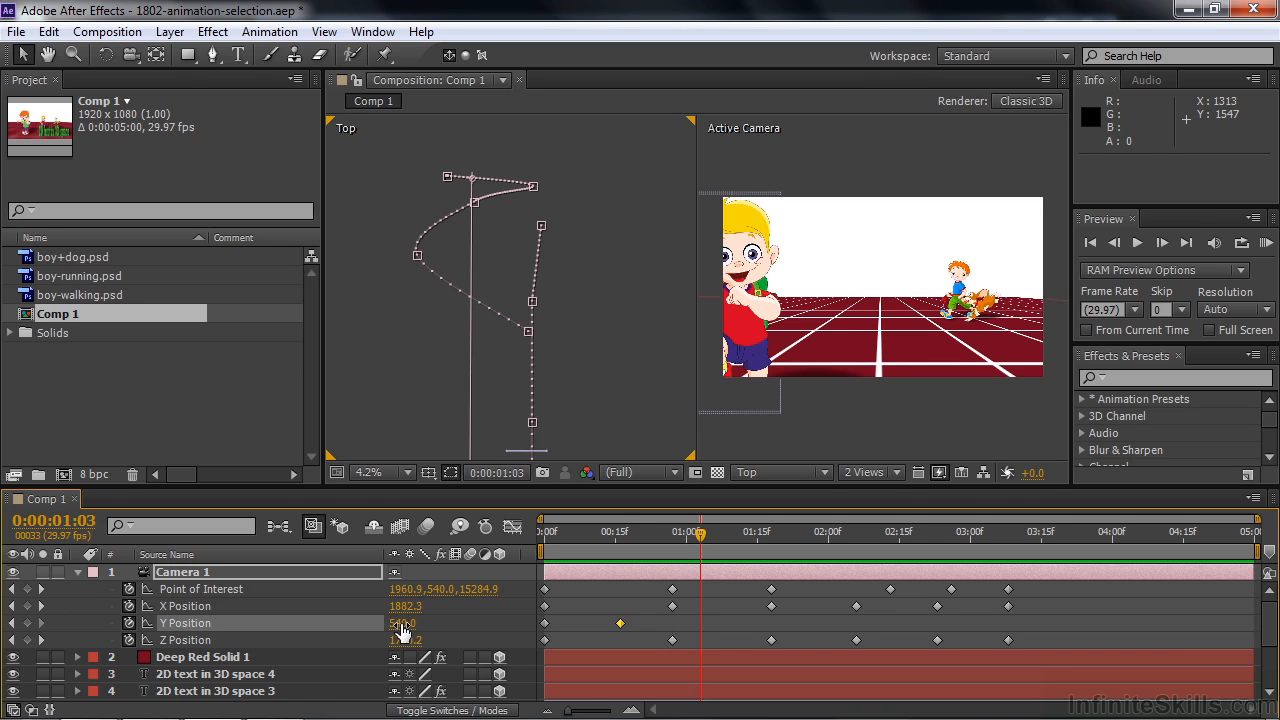
pyautogui.moveTo(396, 623); pyautogui.dragTo(288, 633)
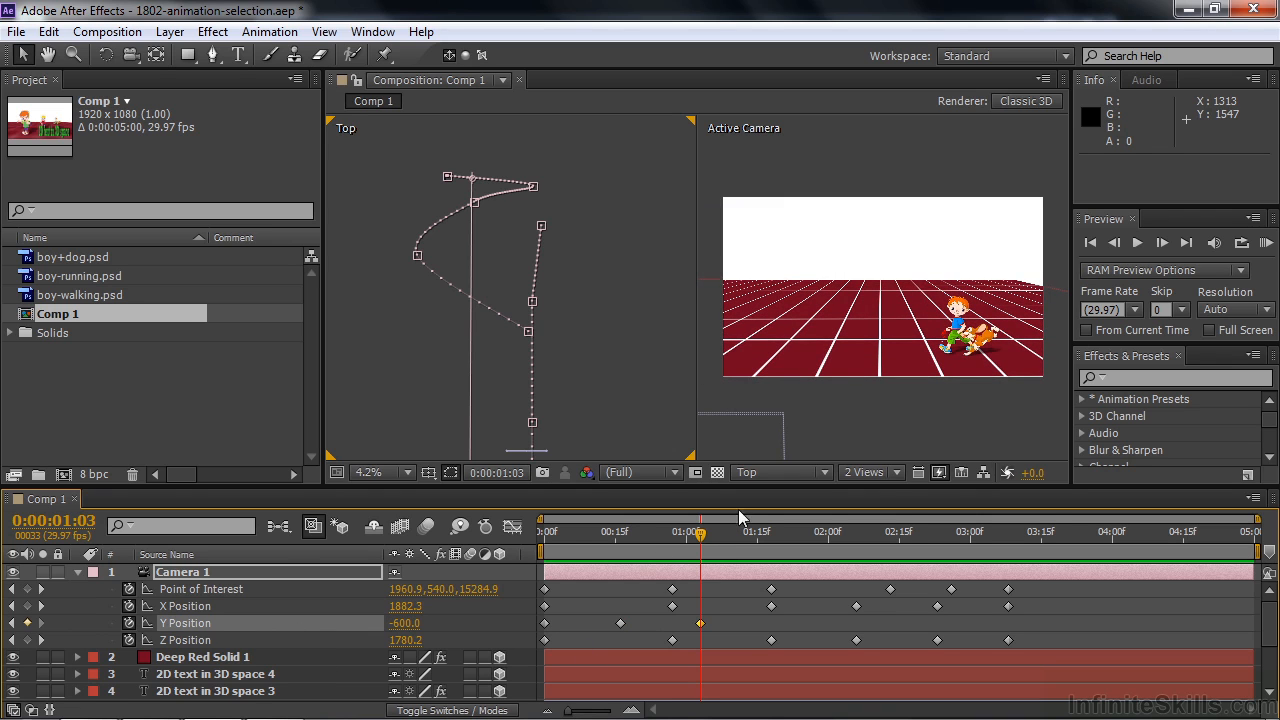
# - Lower the camera to Y 490 at 0:00:01:18 and hold that height with a keyframe at 0:00:02:05
pyautogui.moveTo(705, 541); pyautogui.dragTo(775, 572)
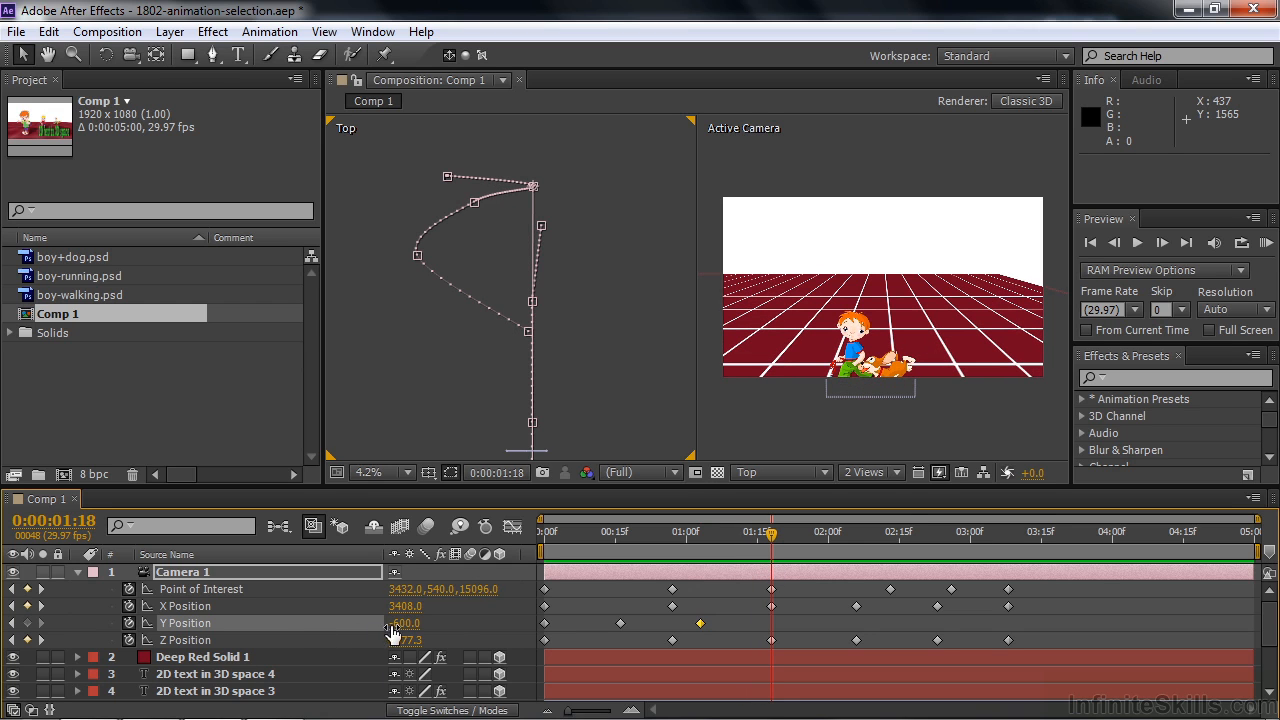
pyautogui.moveTo(401, 623); pyautogui.dragTo(520, 640)
pyautogui.moveTo(773, 563); pyautogui.dragTo(853, 607)
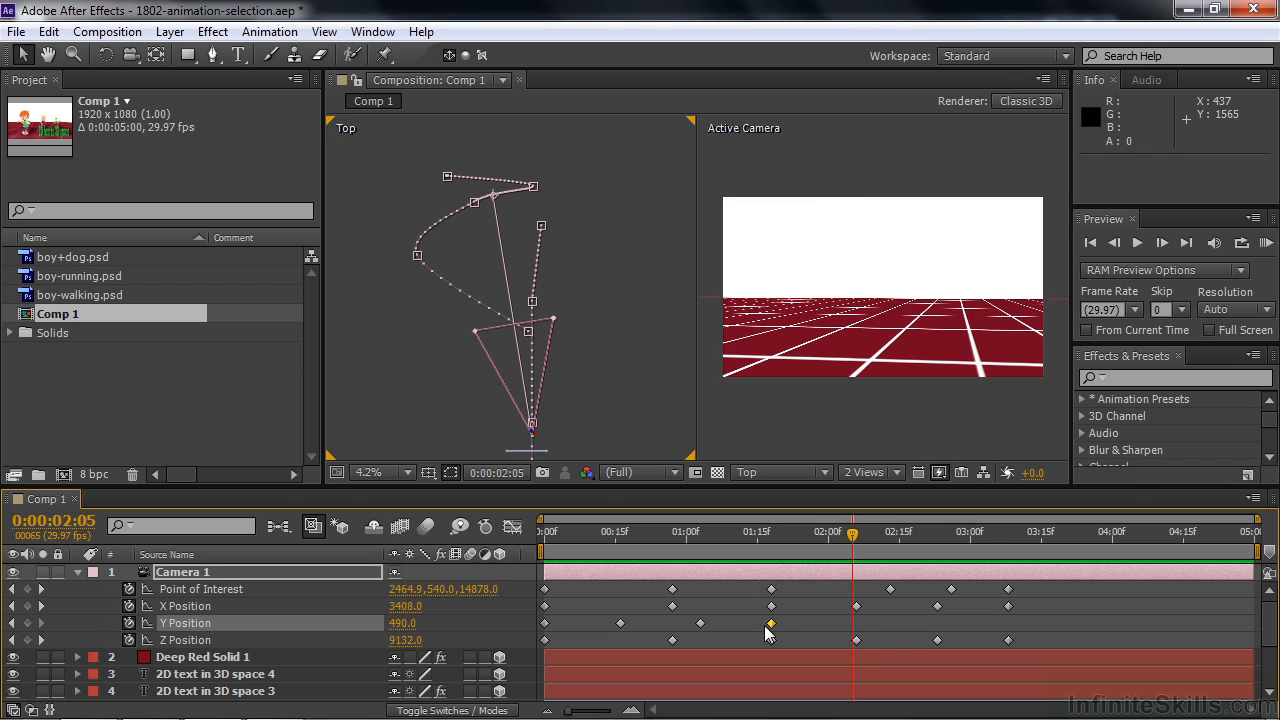
pyautogui.click(31, 622)
# - At 0:00:03:08, raise the camera to Y -1080 and aim its point of interest at about X 2646, Z 6848
pyautogui.moveTo(856, 535); pyautogui.dragTo(1011, 561)
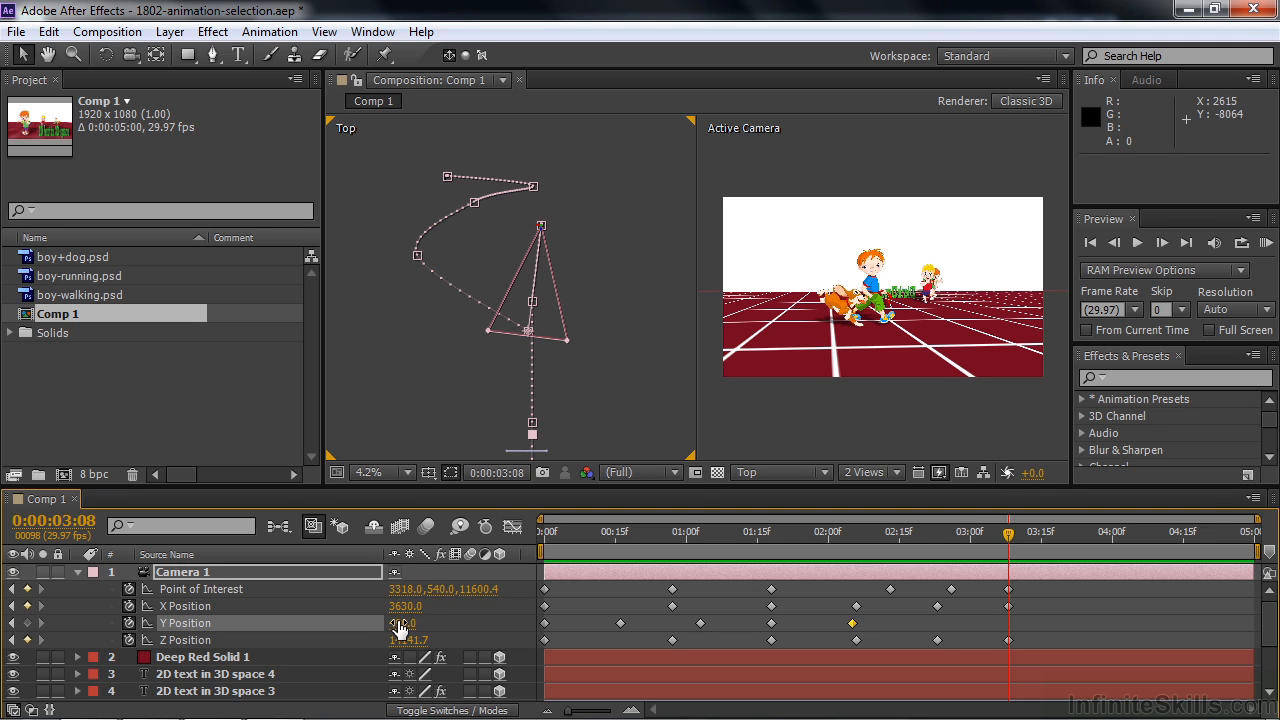
pyautogui.moveTo(400, 627); pyautogui.dragTo(250, 623)
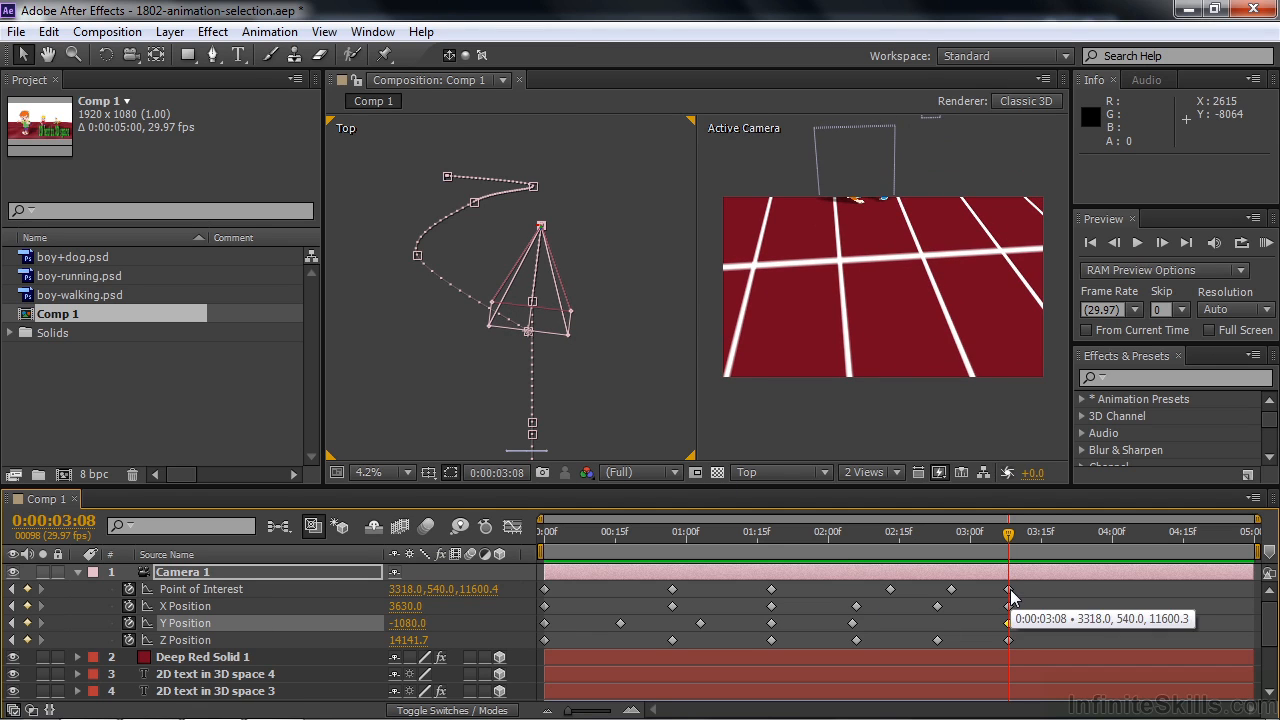
pyautogui.click(12, 589)
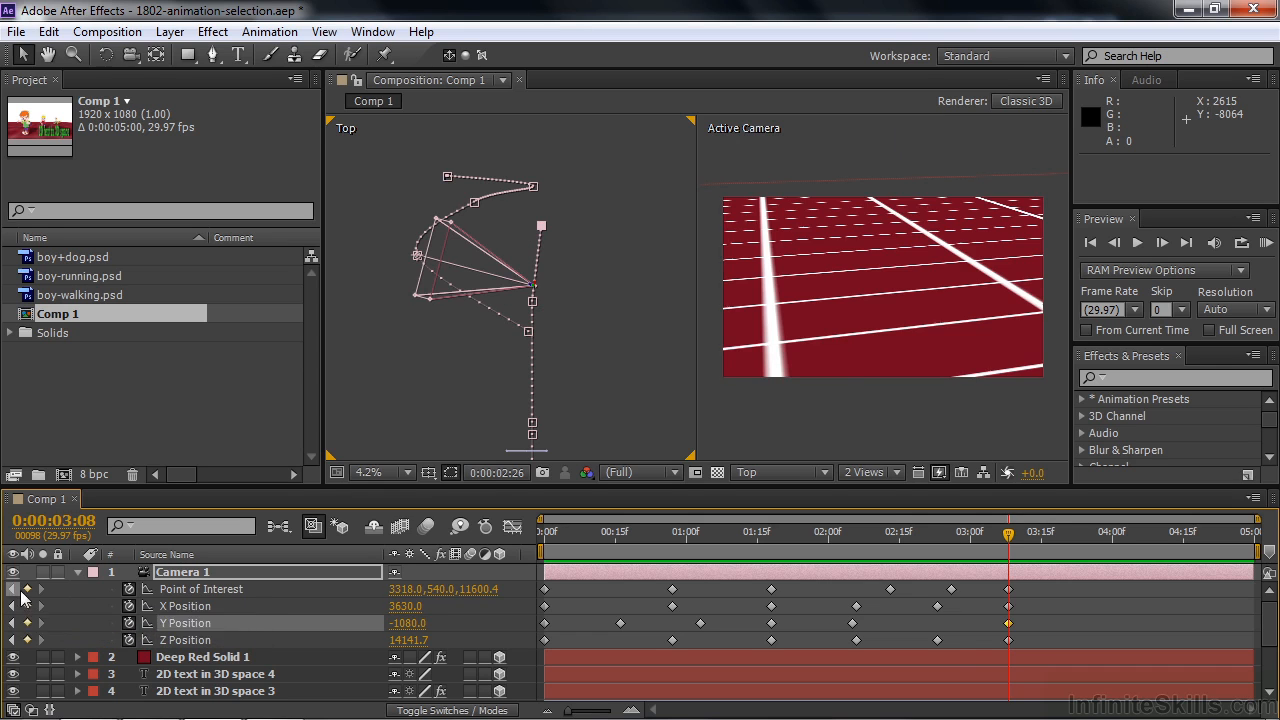
pyautogui.click(41, 589)
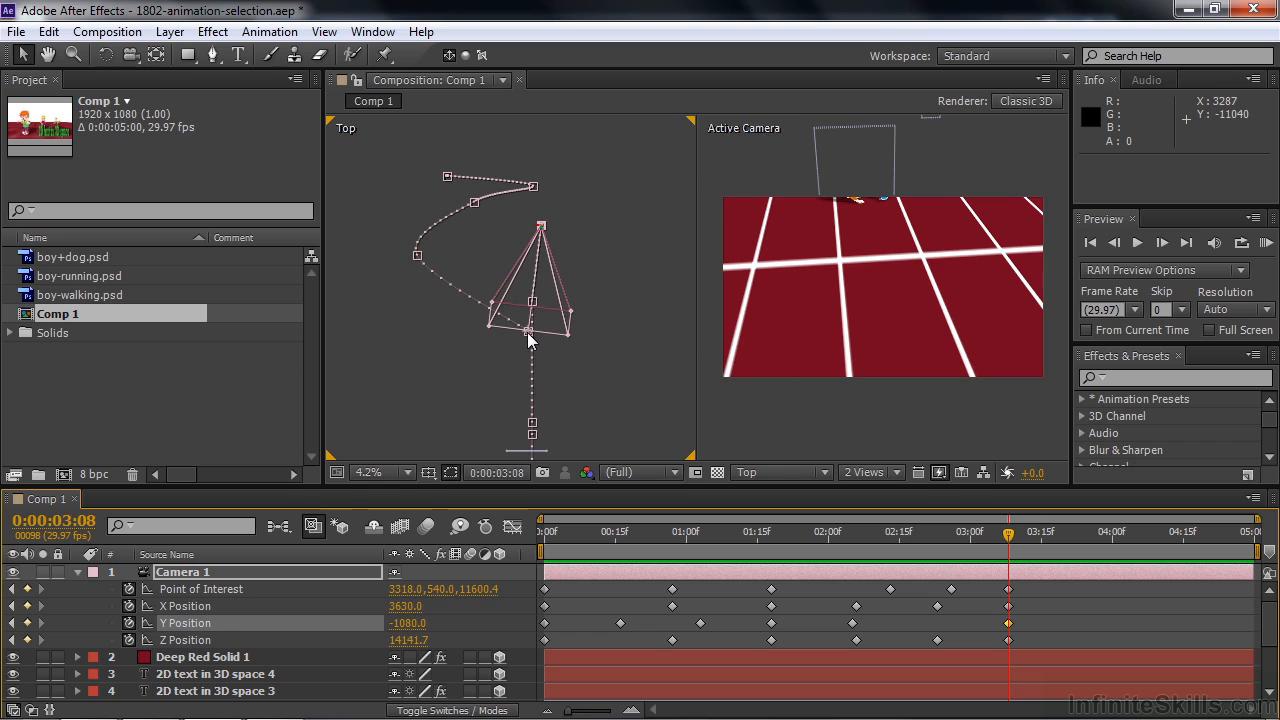
pyautogui.moveTo(528, 333); pyautogui.dragTo(497, 482)
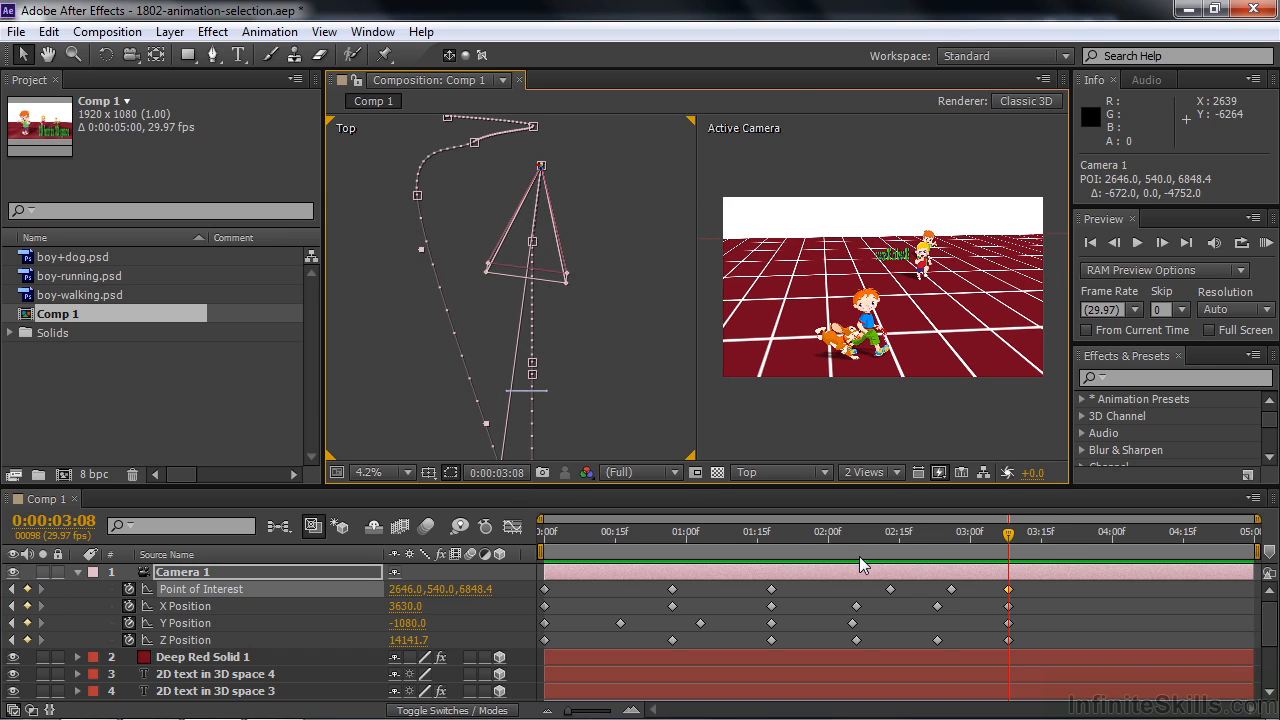
# - Review the camera move up to 0:00:03:10 and change the Top view to the Left view, showing Camera 1's motion path
pyautogui.click(1004, 536)
pyautogui.moveTo(776, 550); pyautogui.dragTo(1016, 585)
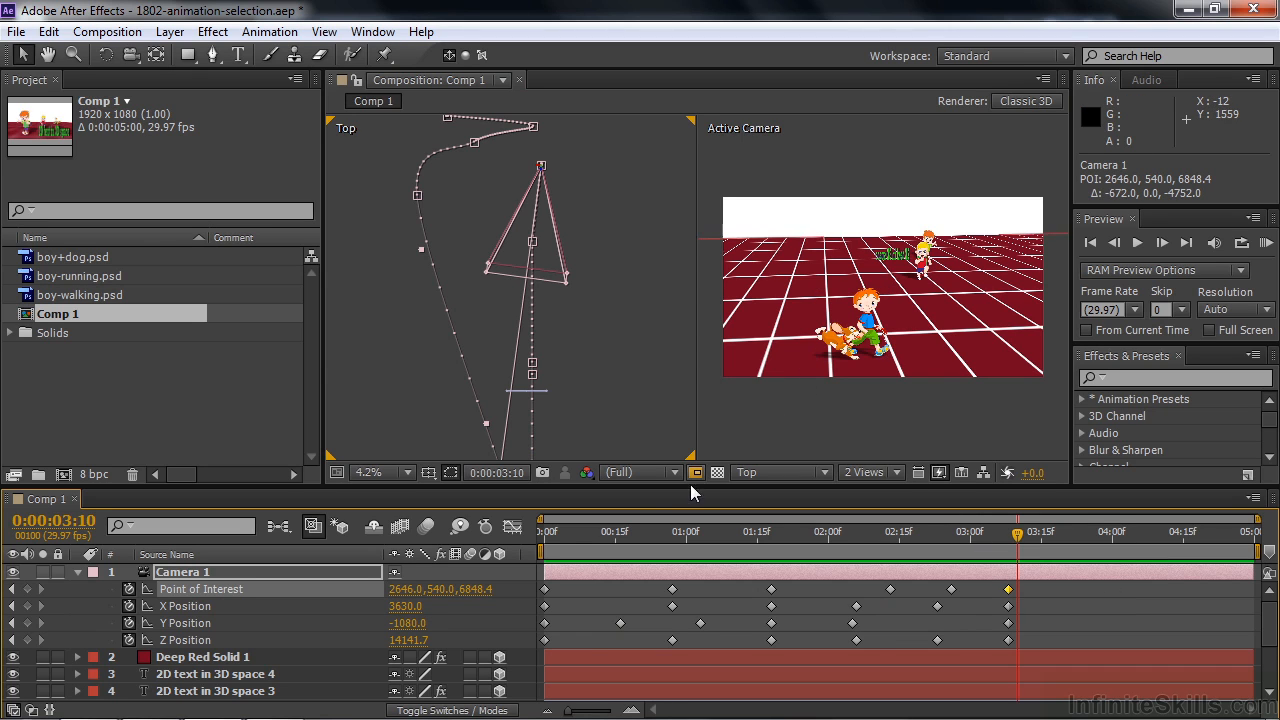
pyautogui.click(629, 398)
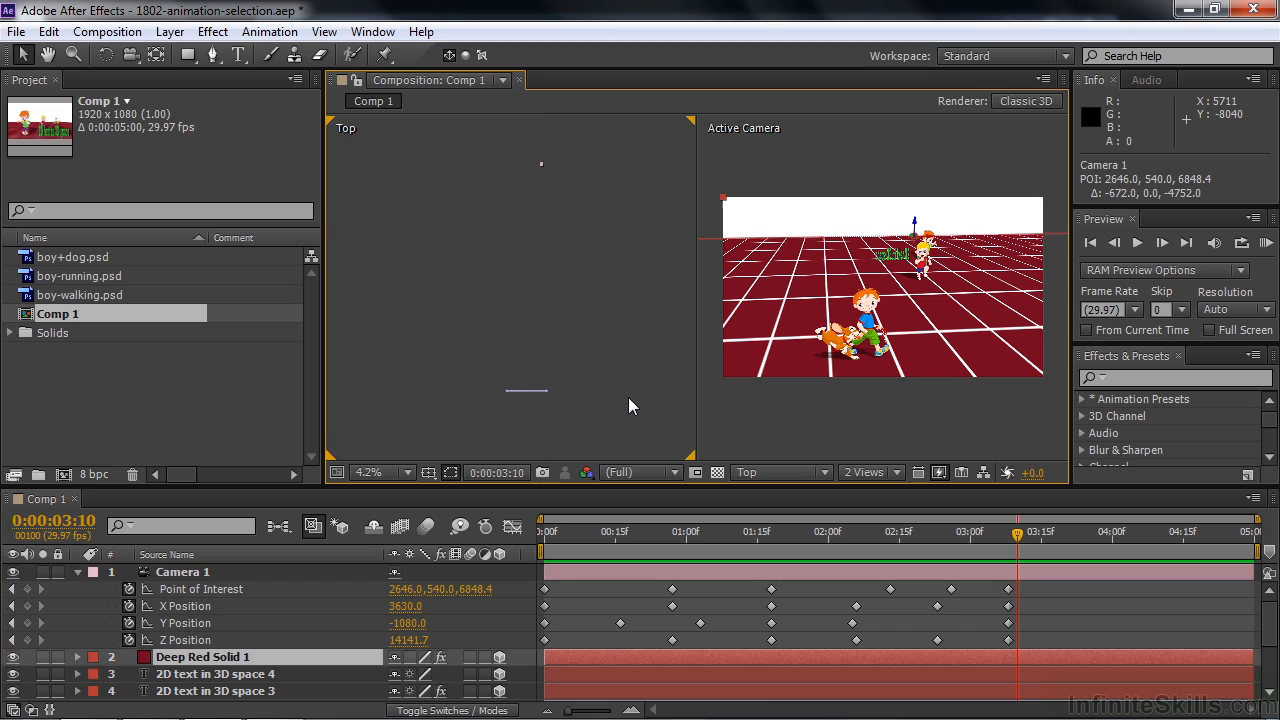
pyautogui.click(829, 469)
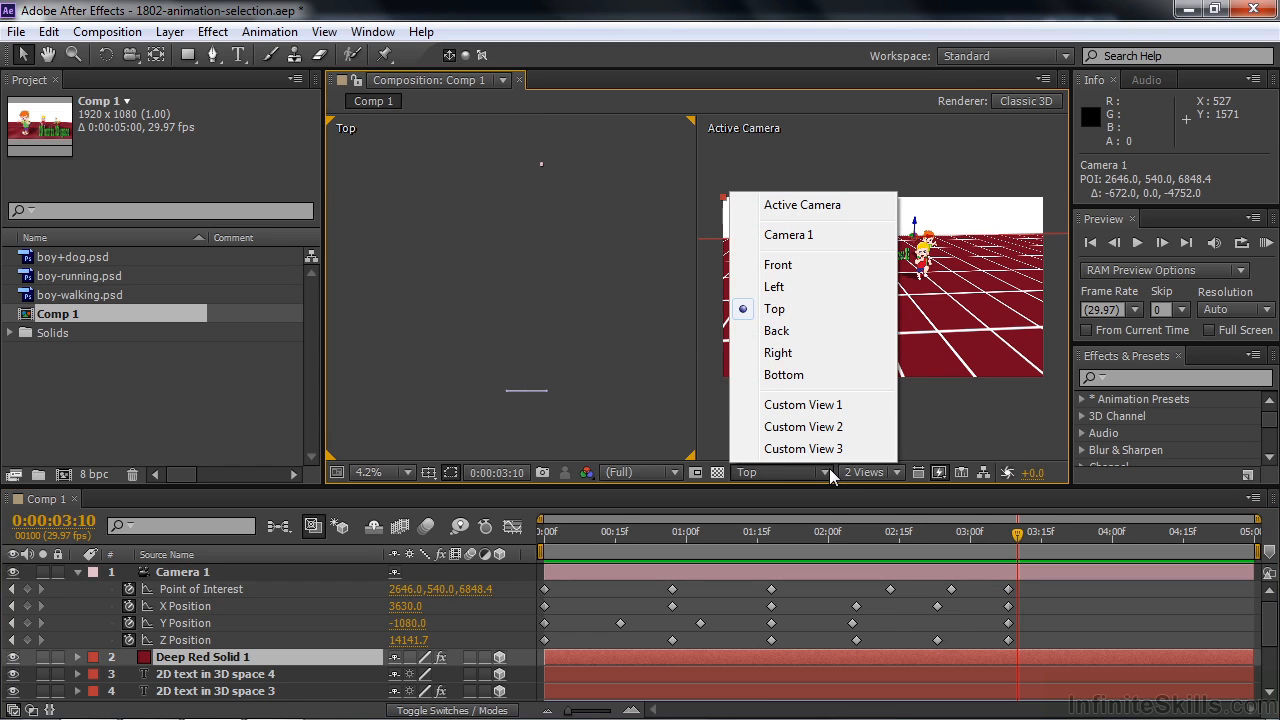
pyautogui.click(775, 287)
pyautogui.click(184, 574)
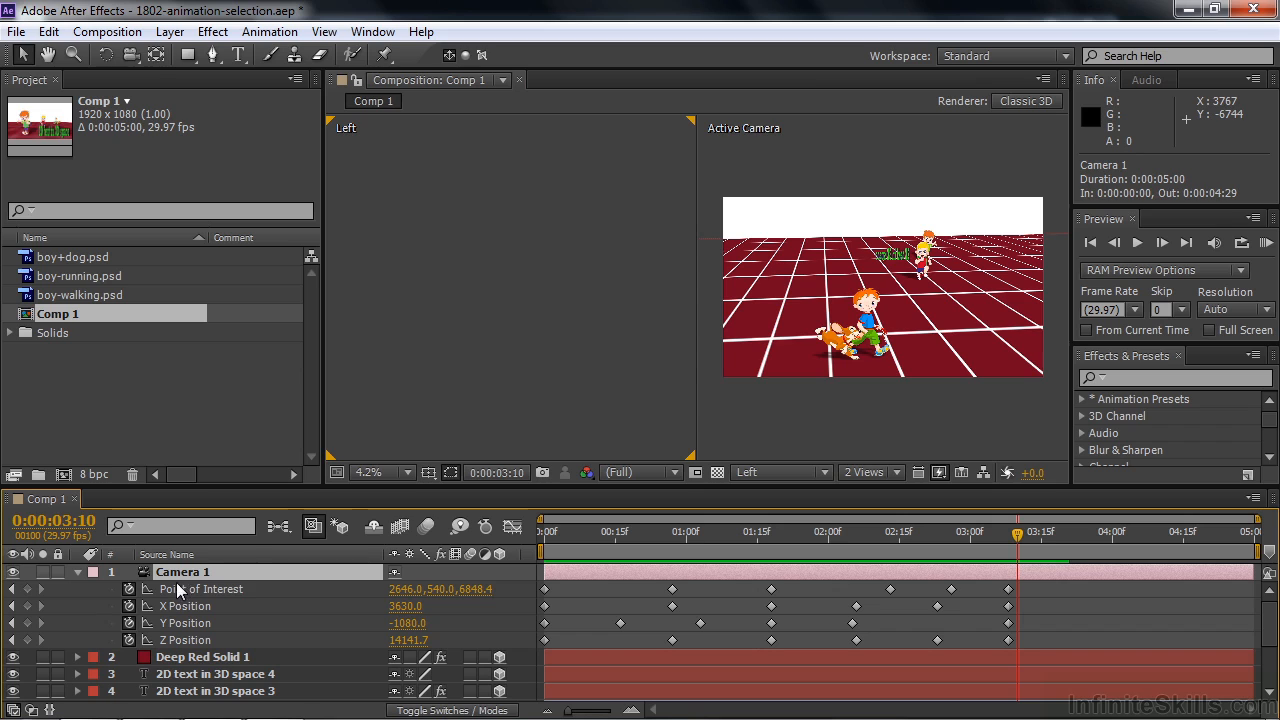
pyautogui.scroll(-5, 564, 375)
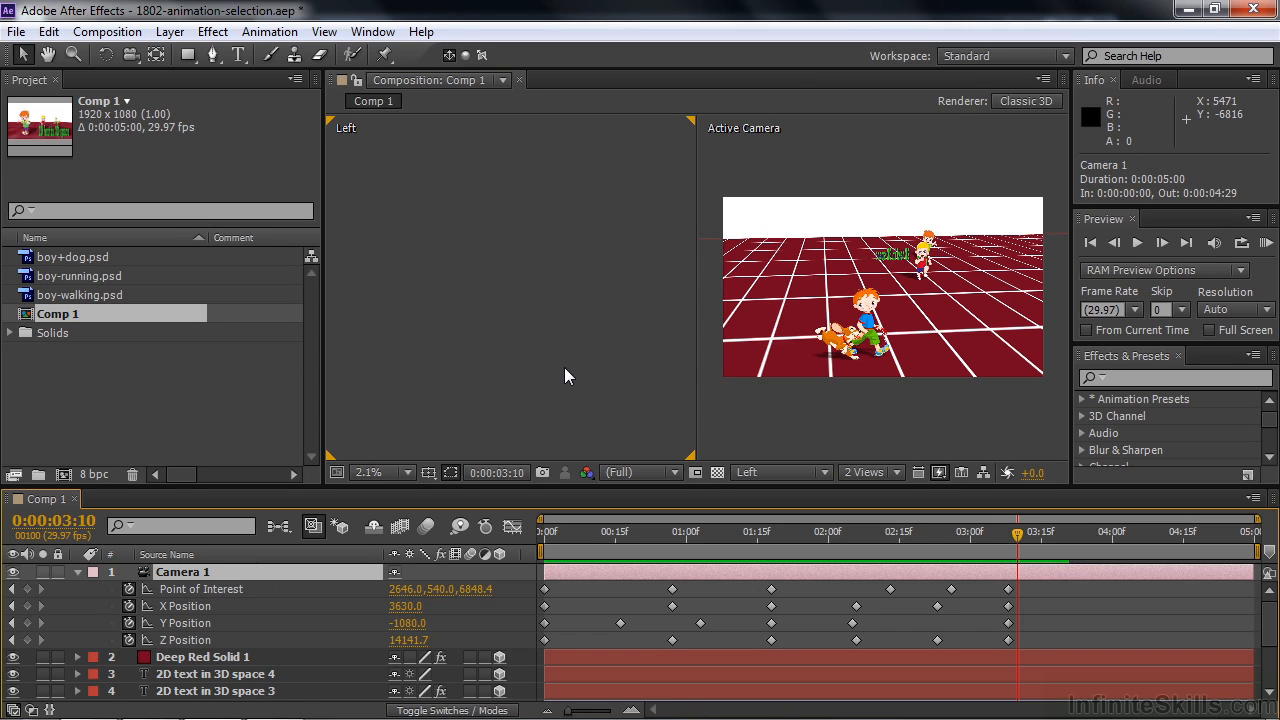
pyautogui.press('h')
pyautogui.moveTo(428, 294); pyautogui.dragTo(492, 234)
pyautogui.press('v')
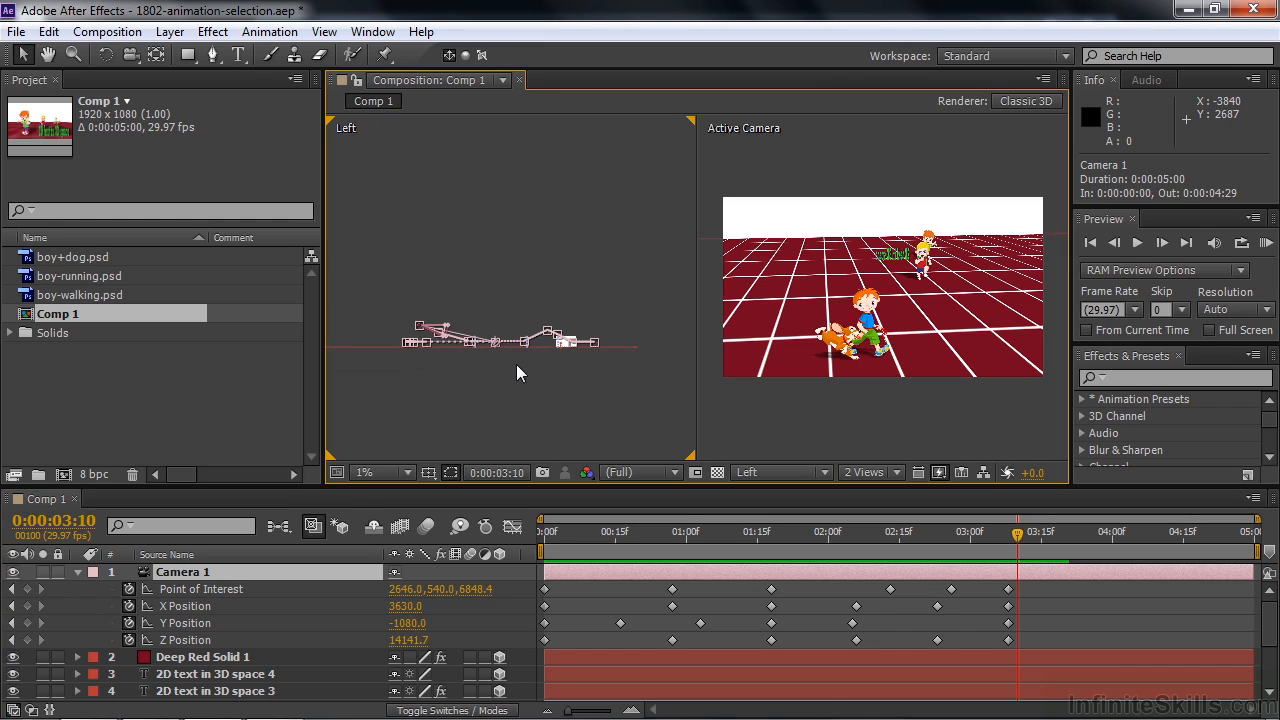
# - At 0:00:03:10, lower the camera's point of interest in the Left view to about Y 708
pyautogui.click(200, 589)
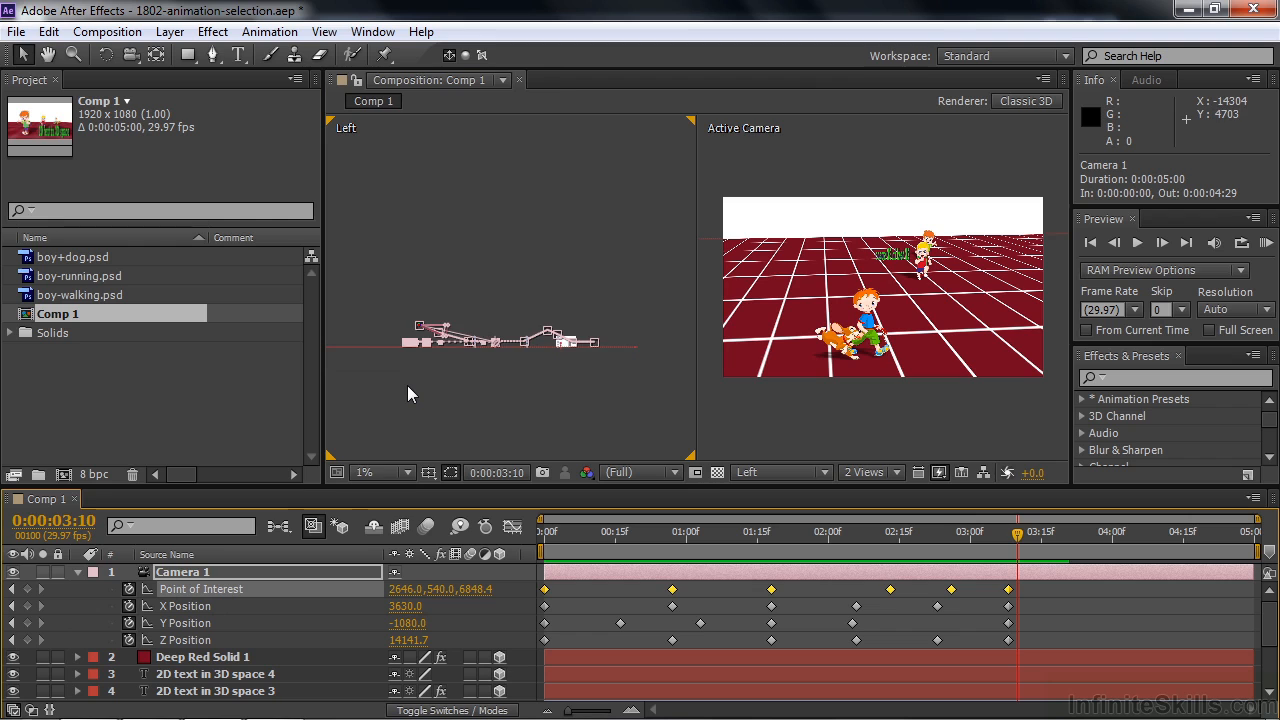
pyautogui.scroll(4, 408, 386)
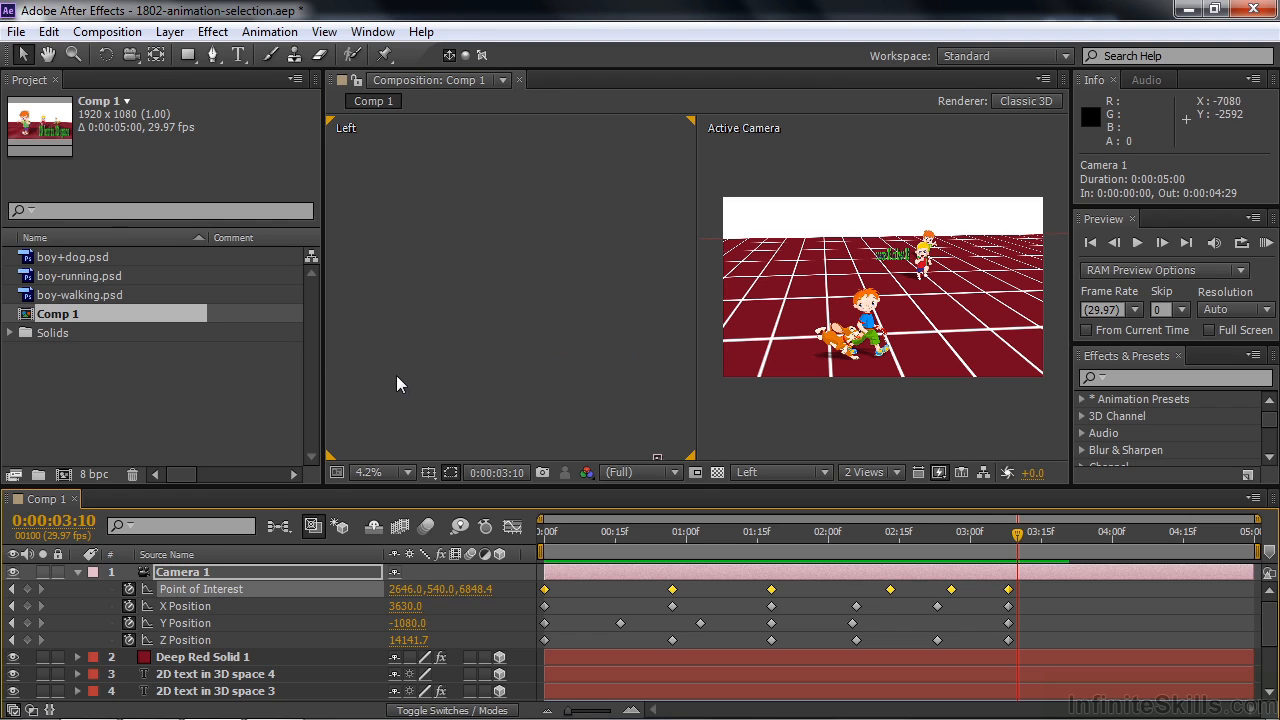
pyautogui.press('h')
pyautogui.moveTo(514, 386); pyautogui.dragTo(616, 367)
pyautogui.press('v')
pyautogui.moveTo(563, 305)
pyautogui.mouseDown()
pyautogui.moveTo(565, 289)
pyautogui.moveTo(564, 314)
pyautogui.mouseUp()
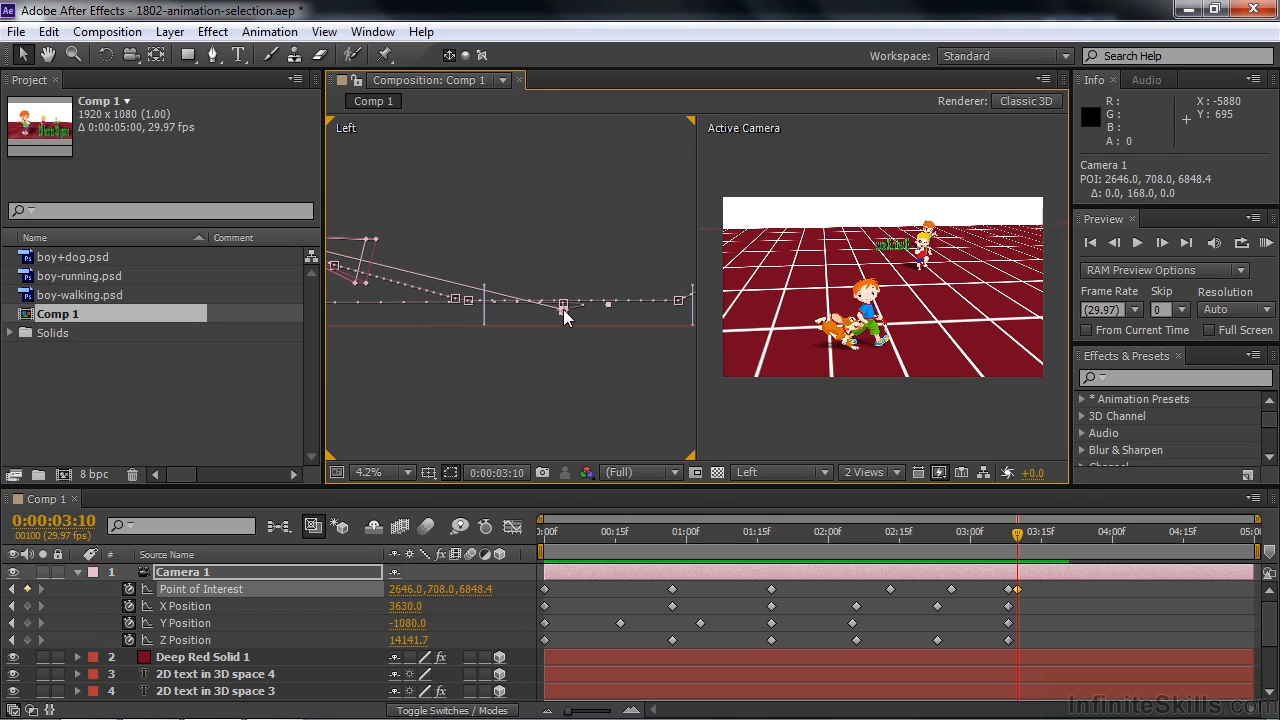